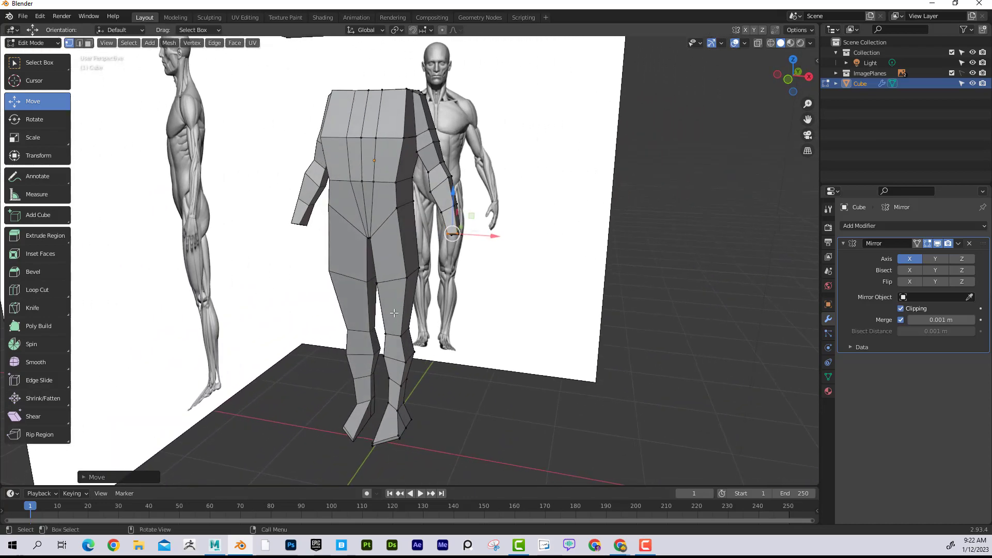
Step: Add a centred vertical loop cut down the front of the torso and leg to the foot
key(KP_1)
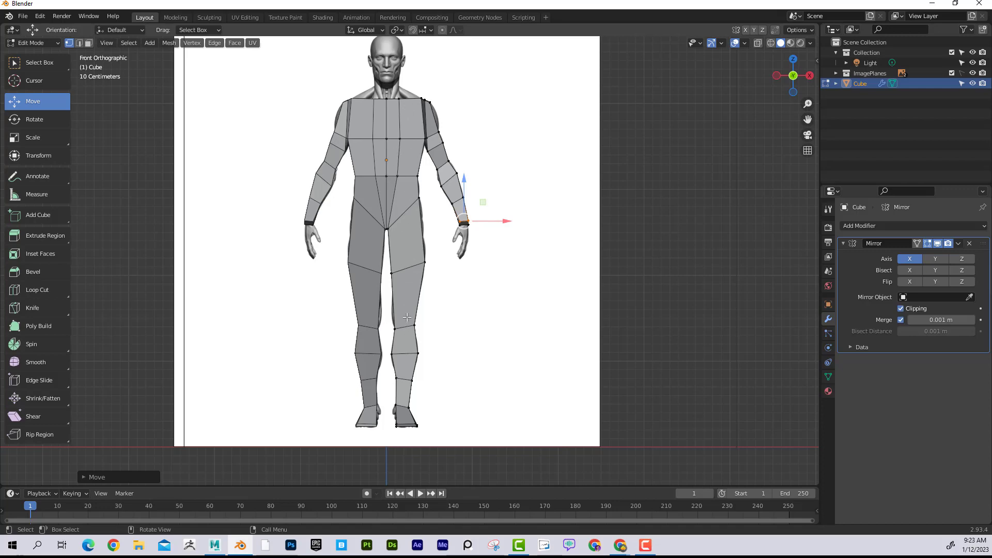
middle_drag(473, 273, 391, 243)
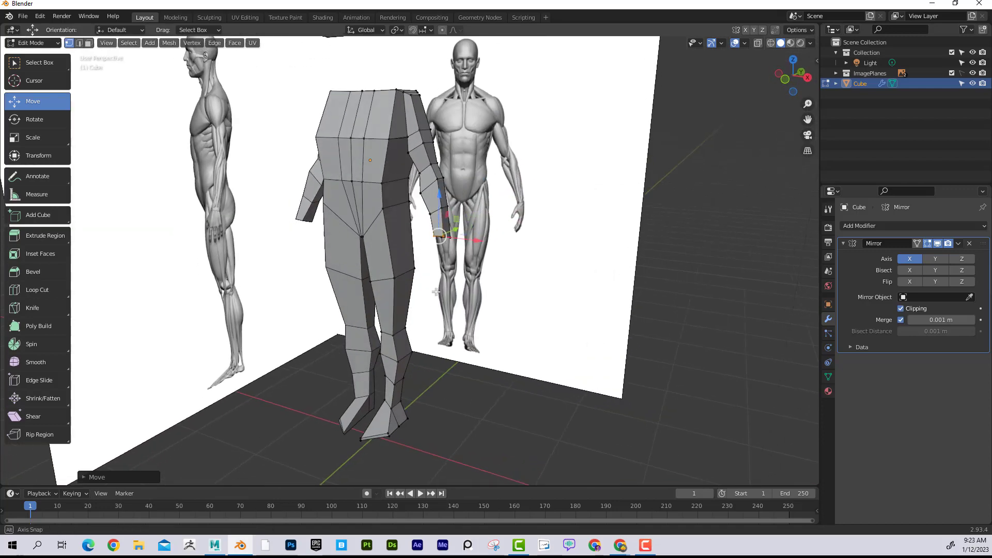
scroll(391, 243, up, 6)
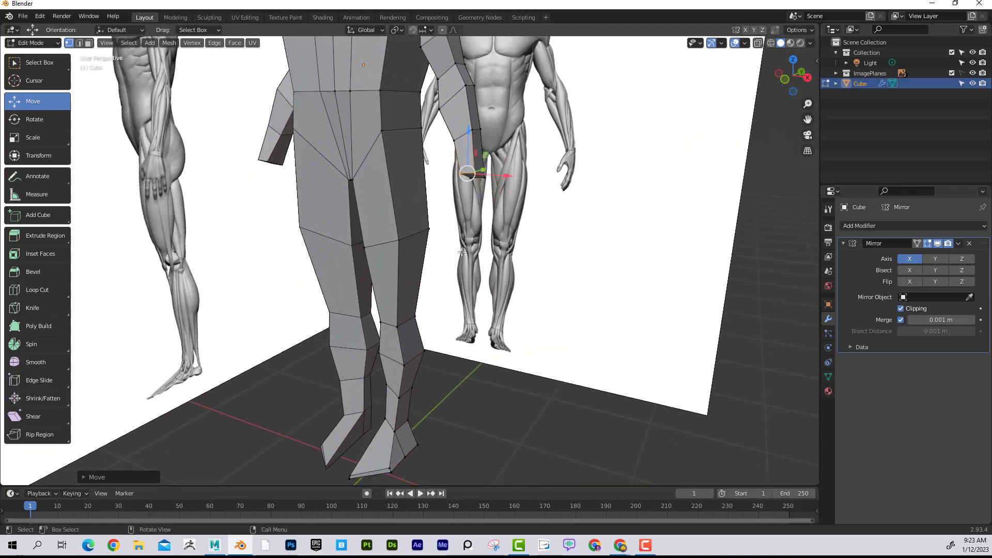
middle_drag(461, 251, 410, 103)
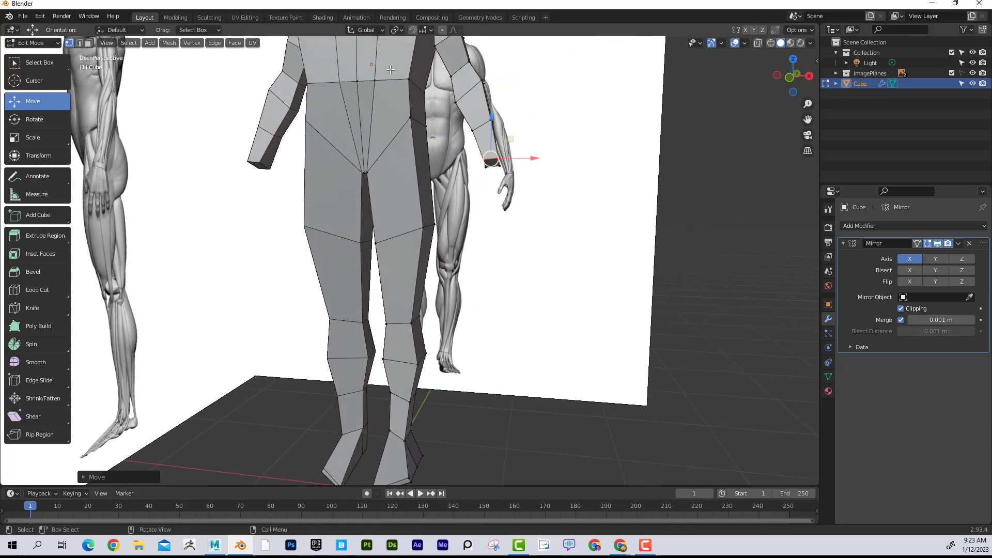
middle_drag(454, 293, 406, 156)
middle_drag(409, 266, 424, 244)
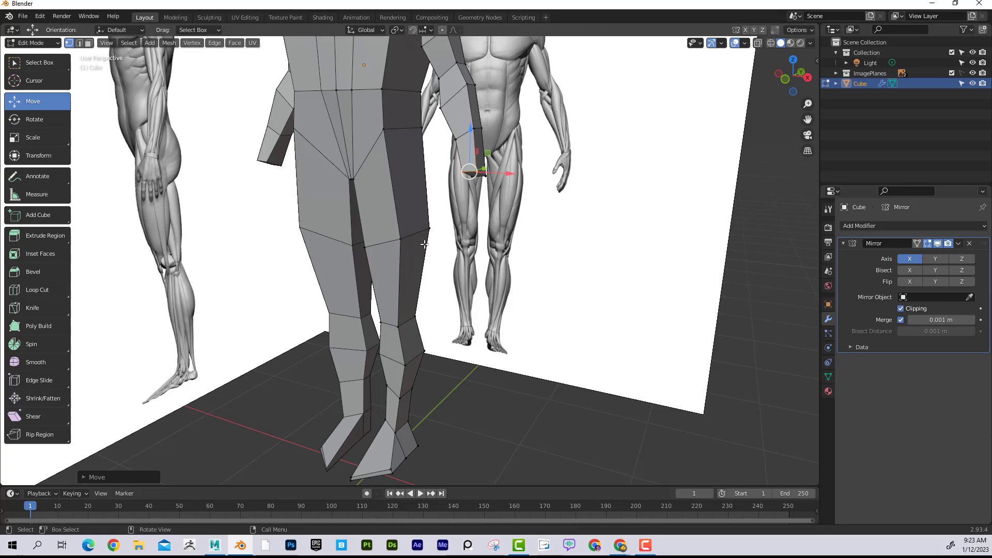
middle_drag(422, 252, 397, 243)
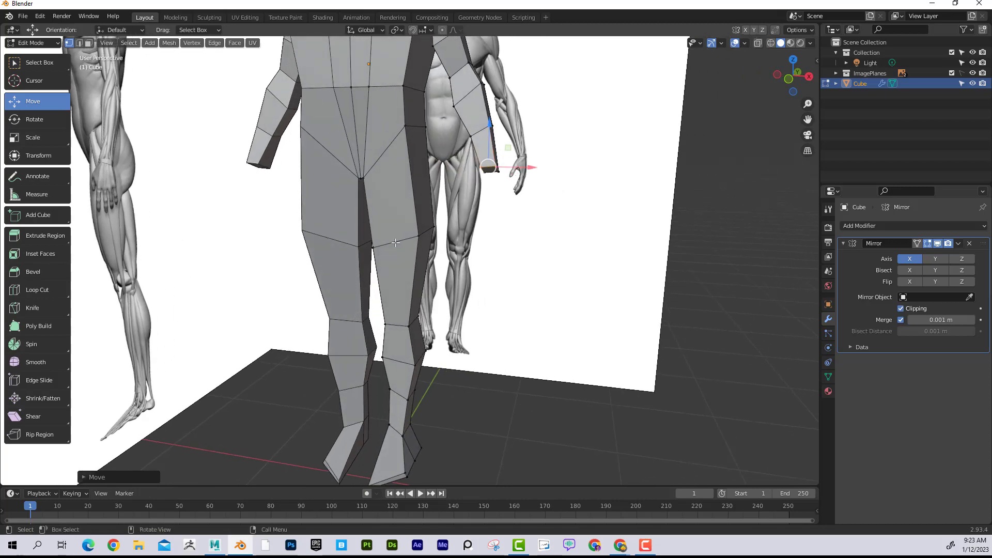
key(ctrl+r)
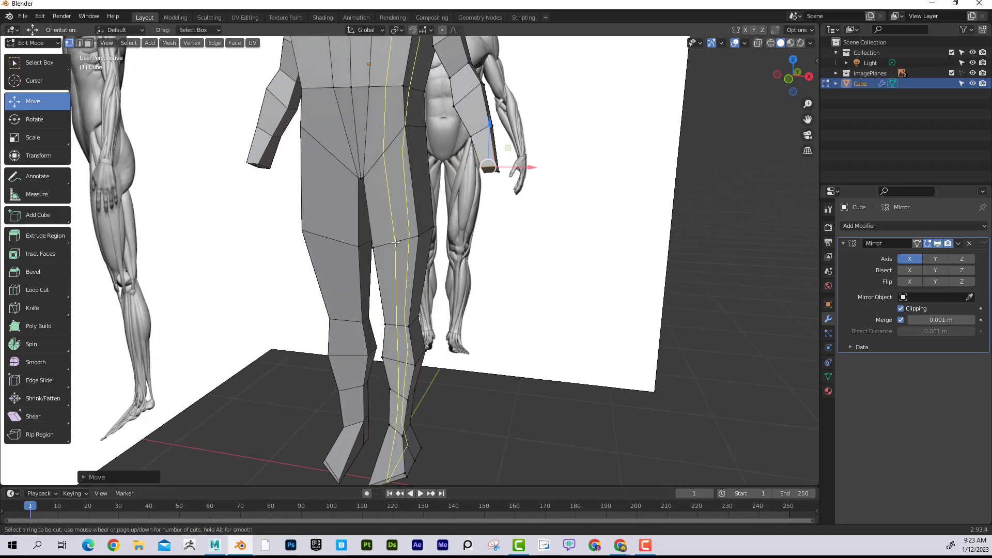
click(396, 242)
right_click(396, 242)
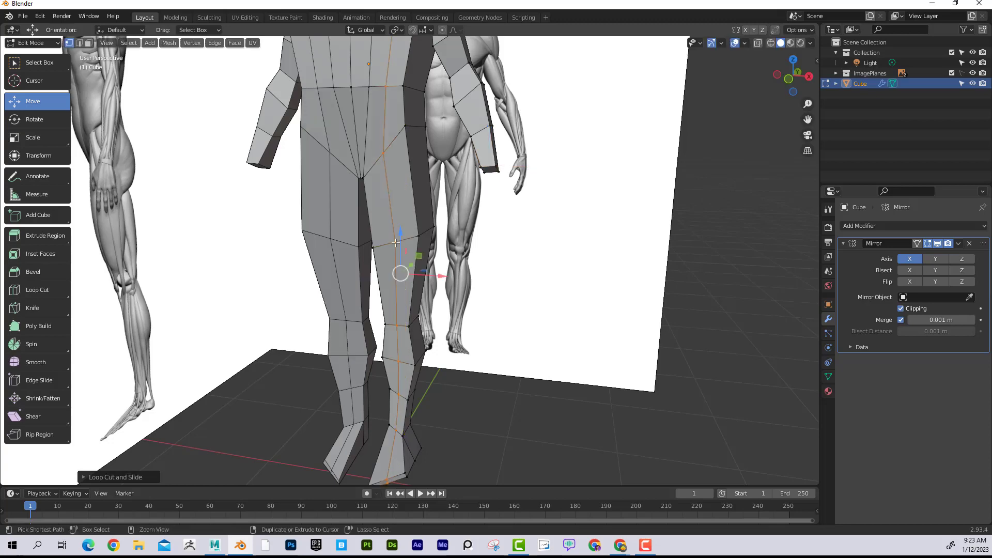
click(396, 243)
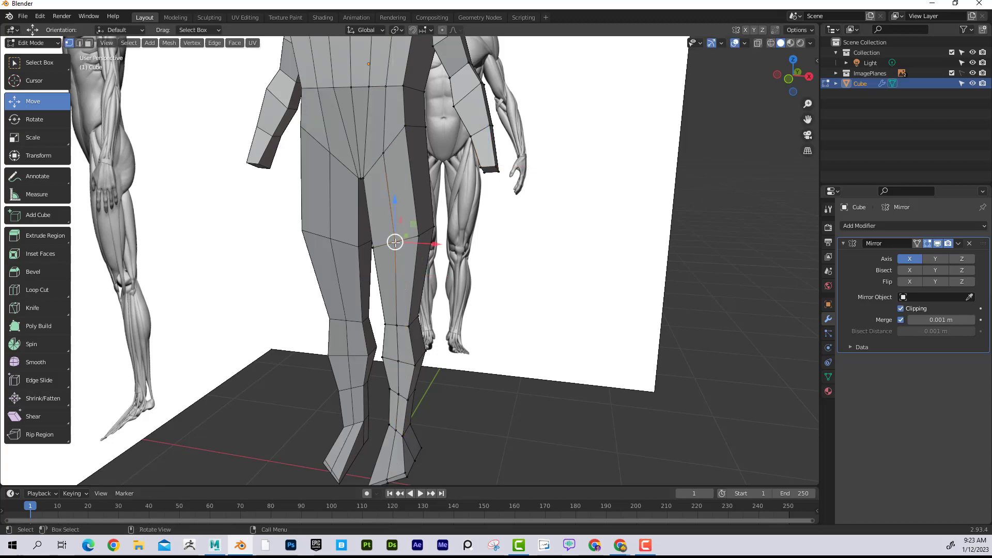
click(509, 279)
Step: Add a centred vertical loop cut along the outer side of the arm, torso, leg and foot
middle_drag(515, 280, 413, 247)
scroll(547, 278, down, 3)
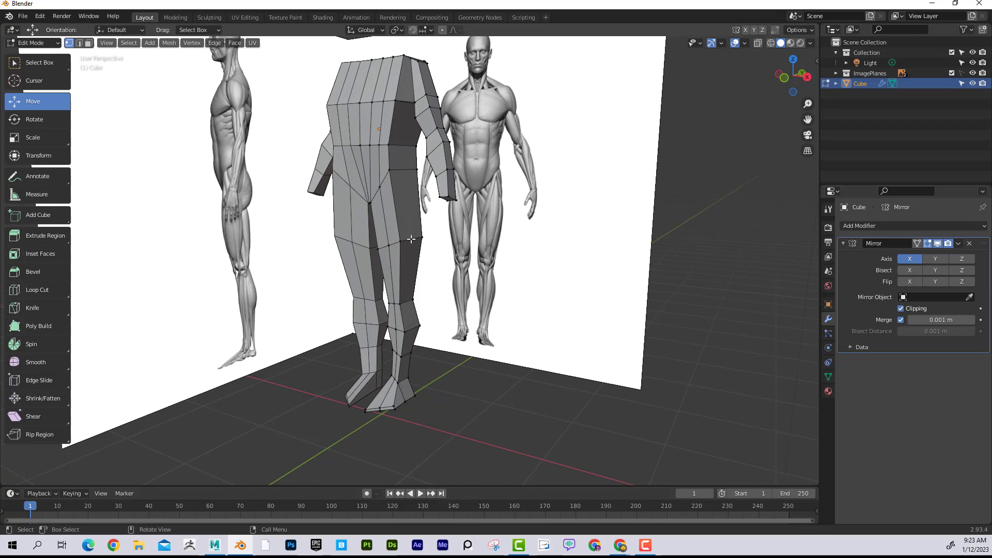
key(ctrl+r)
click(411, 239)
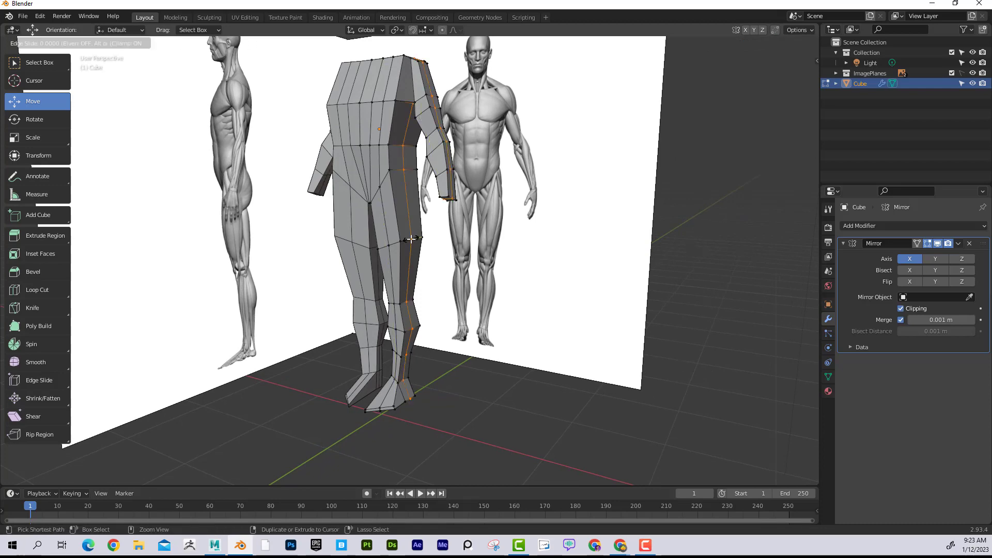
right_click(411, 238)
click(410, 238)
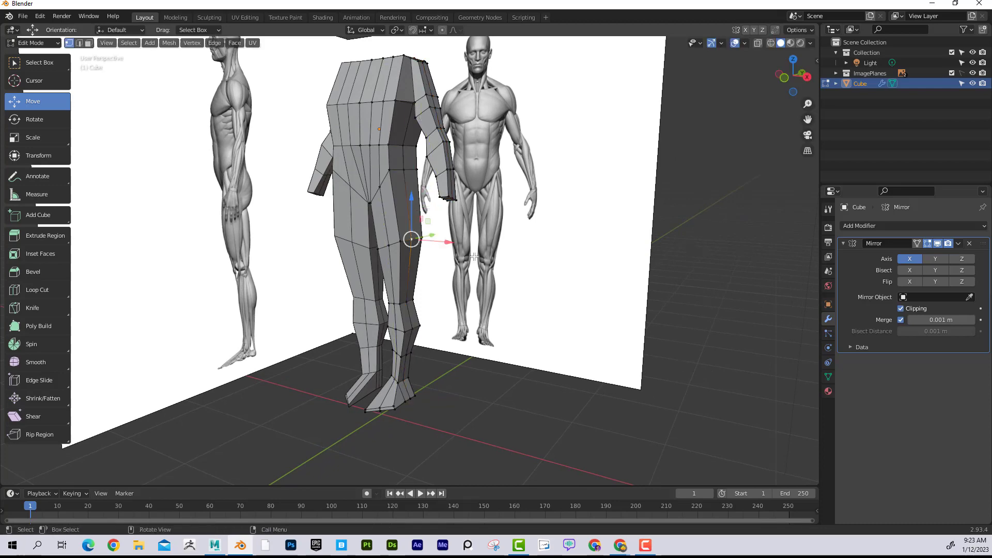
Step: Enable X-ray and move the front-centre thigh vertex forward along Y to match the side reference
middle_drag(410, 239, 481, 253)
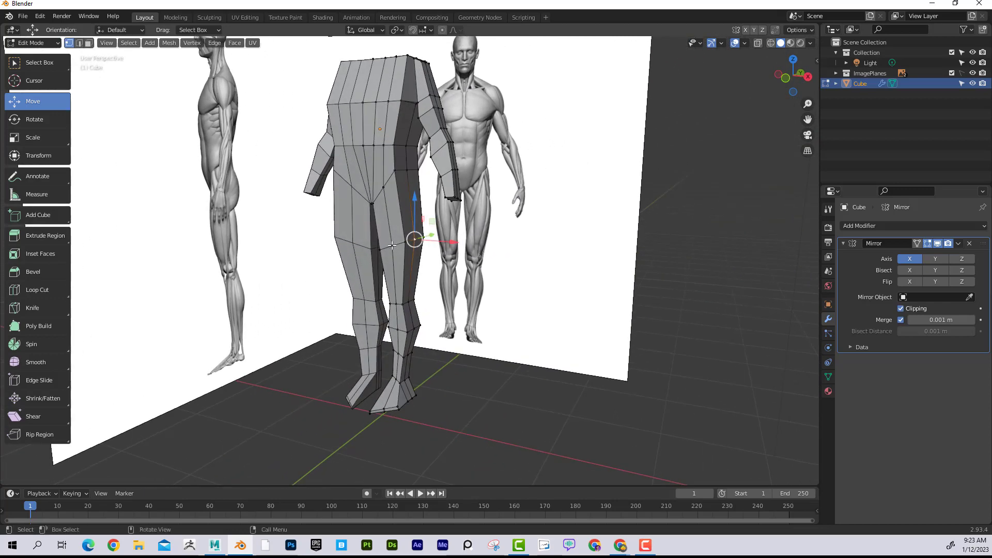
scroll(388, 240, up, 4)
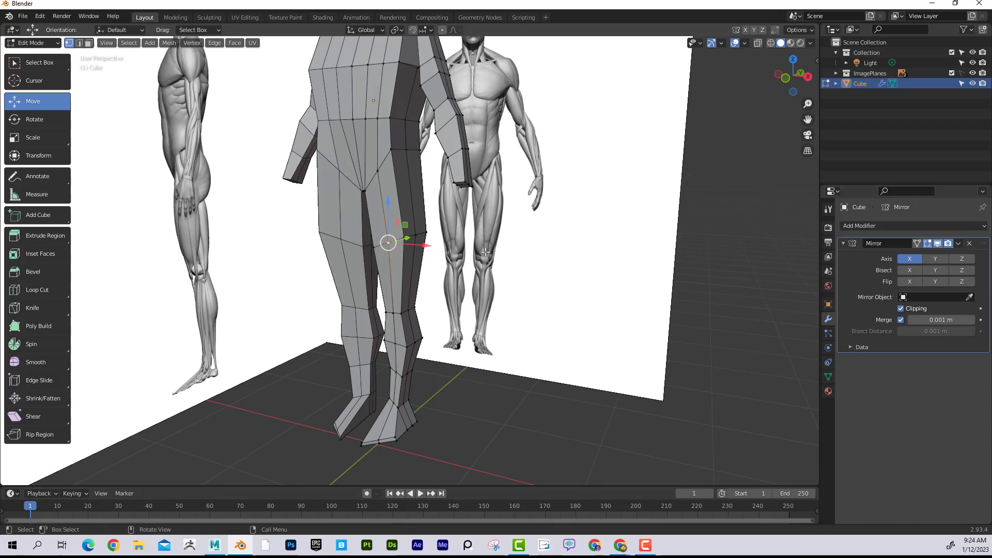
key(KP_1)
key(KP_3)
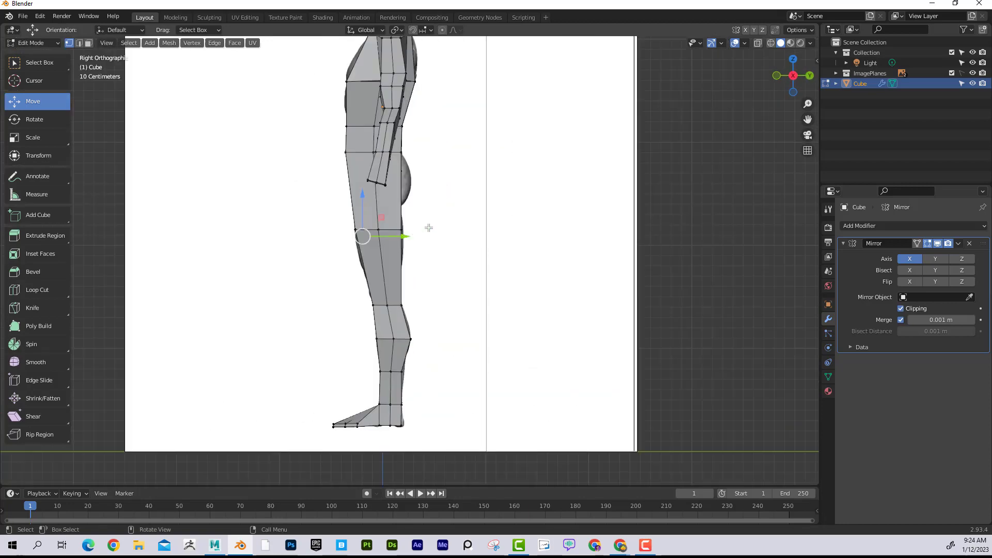
click(758, 43)
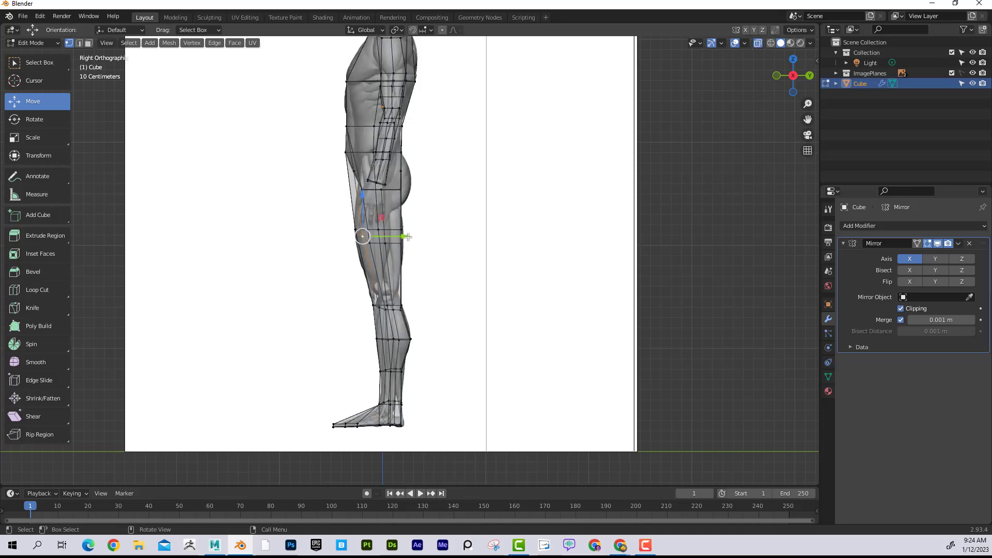
drag(408, 236, 396, 237)
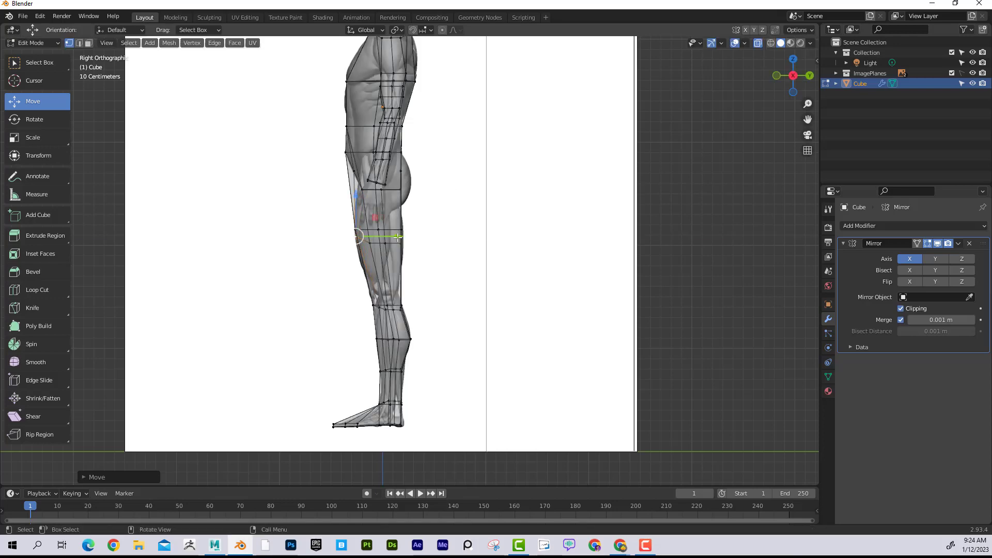
Step: Move the front-centre knee vertex forward along Y to meet the knee outline in the side reference
key(KP_1)
click(408, 309)
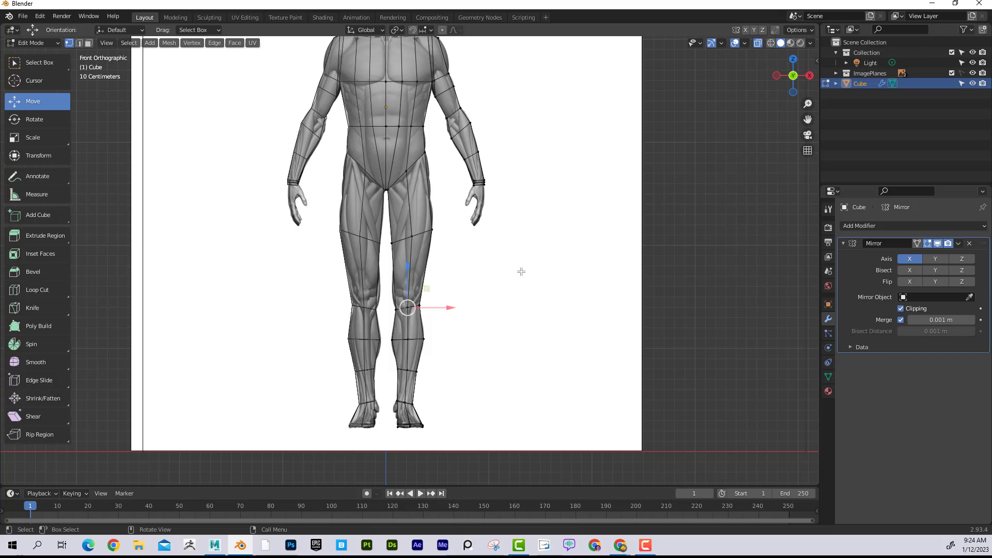
click(408, 307)
key(KP_3)
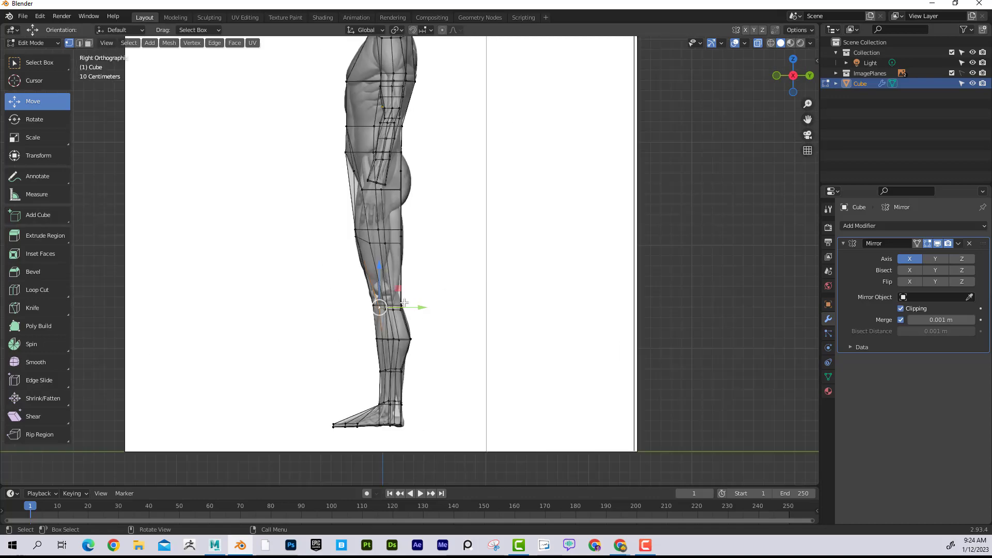
drag(422, 308, 416, 308)
middle_drag(467, 257, 412, 336)
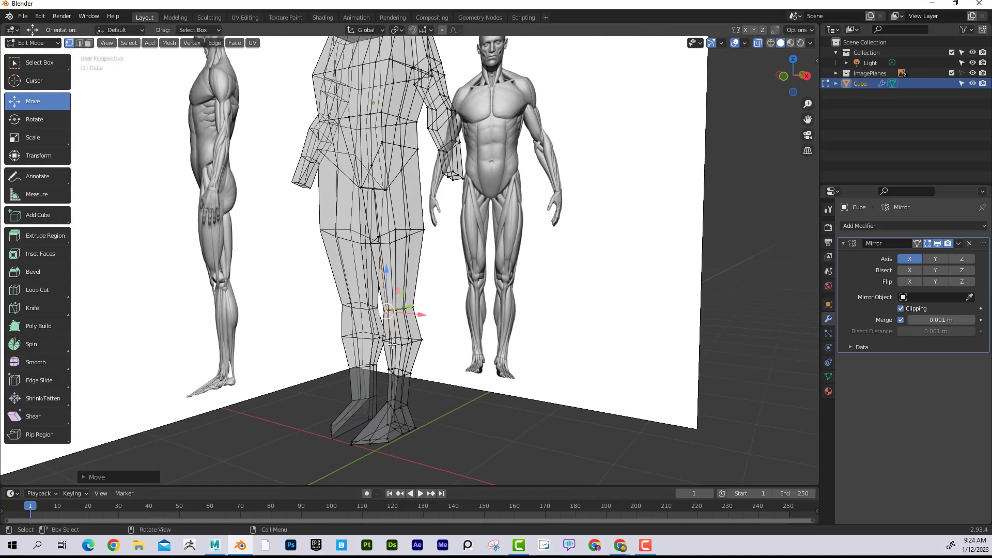
Step: Align the front-centre calf and lower shin vertices along Y with the side reference, and turn X-ray off
key(KP_3)
drag(416, 339, 418, 339)
middle_drag(461, 324, 428, 366)
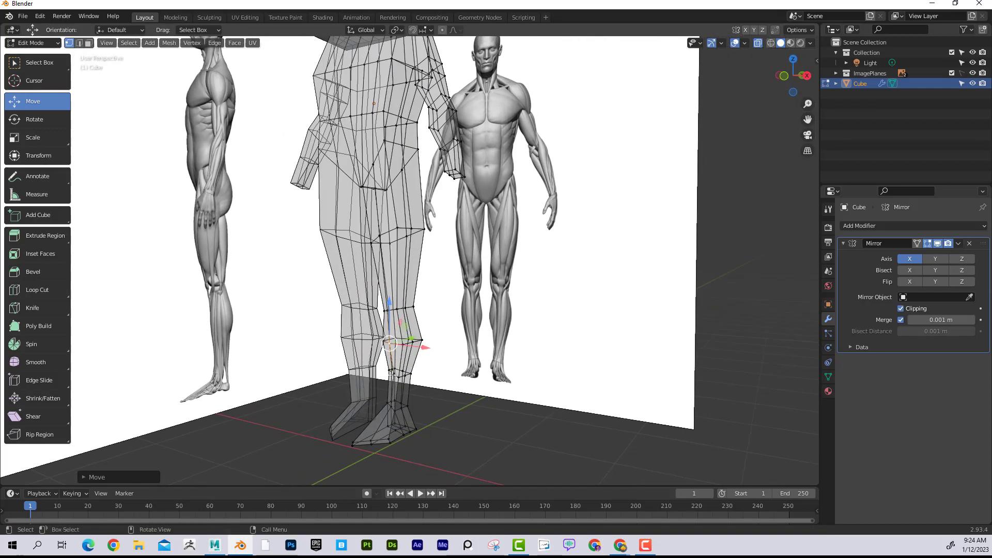
key(KP_3)
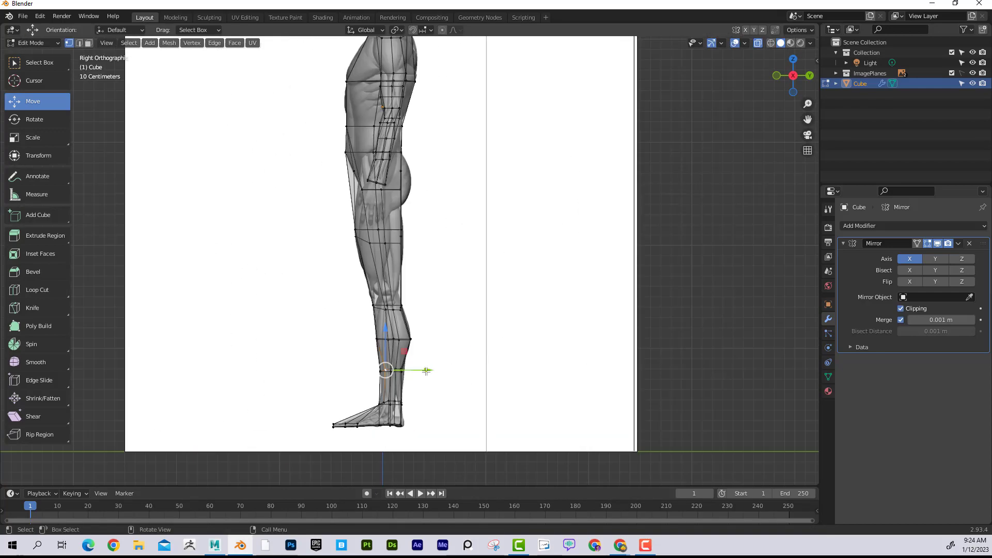
drag(426, 371, 417, 371)
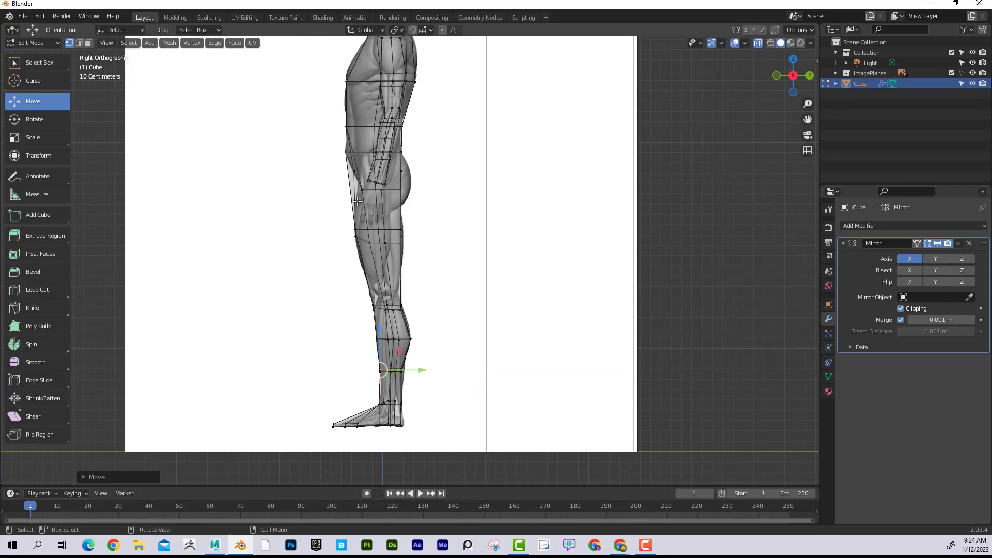
middle_drag(448, 226, 522, 223)
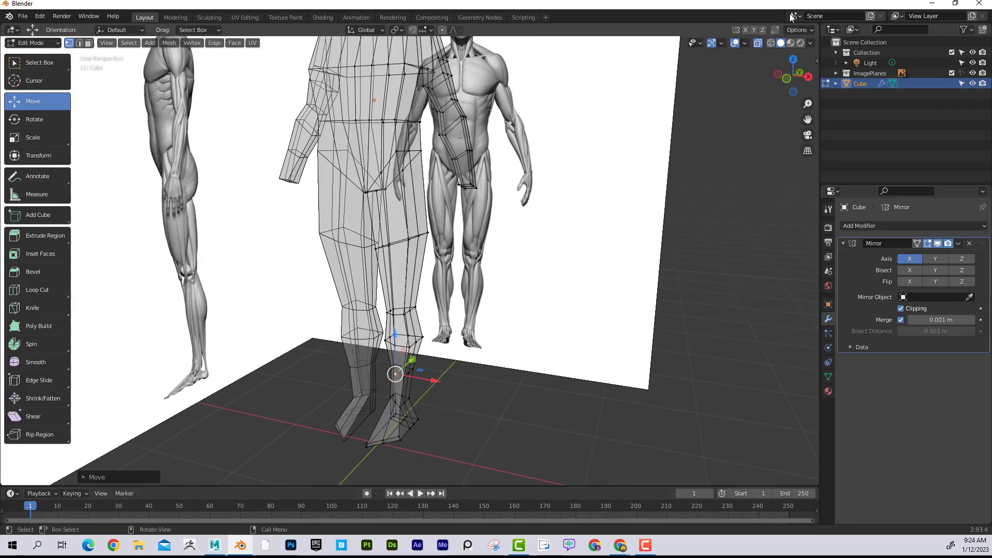
click(758, 45)
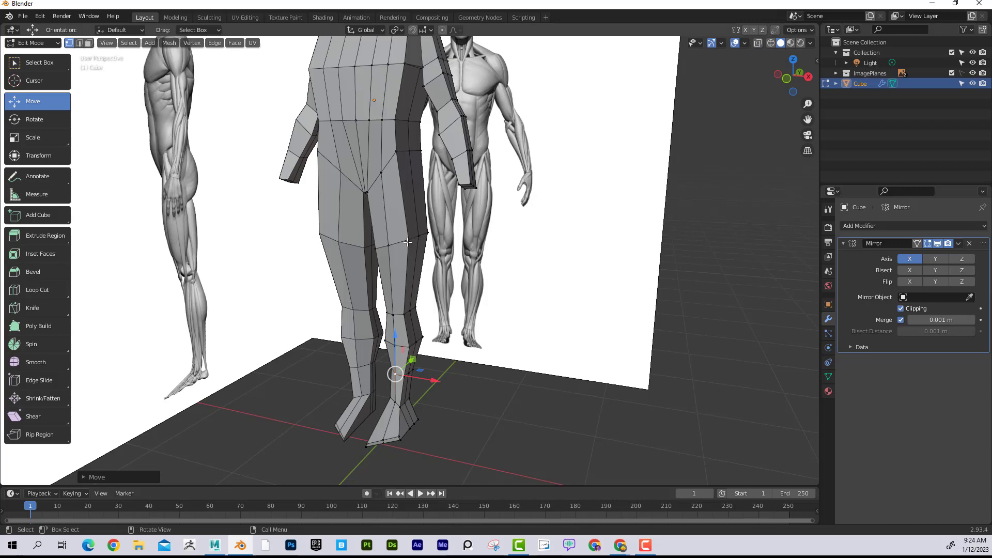
Step: Move the thigh's front outer corner vertex back along Y and inward along X to round the thigh
middle_drag(408, 242, 468, 260)
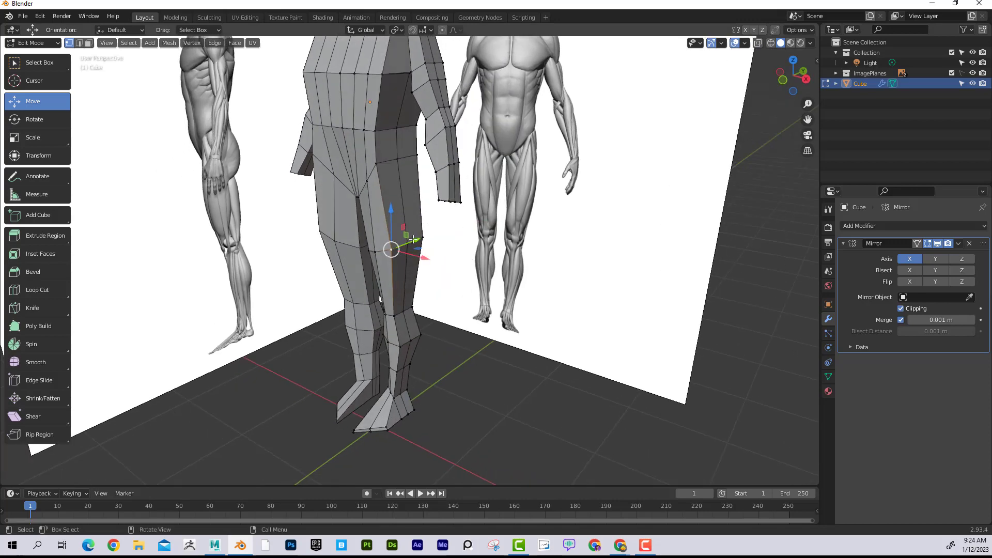
drag(412, 239, 421, 236)
middle_drag(423, 238, 477, 249)
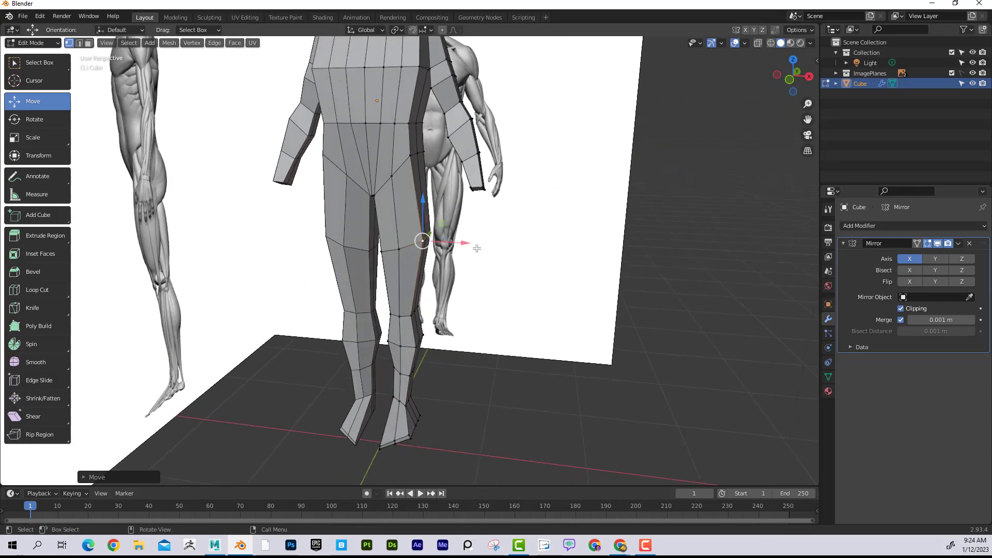
drag(463, 243, 457, 244)
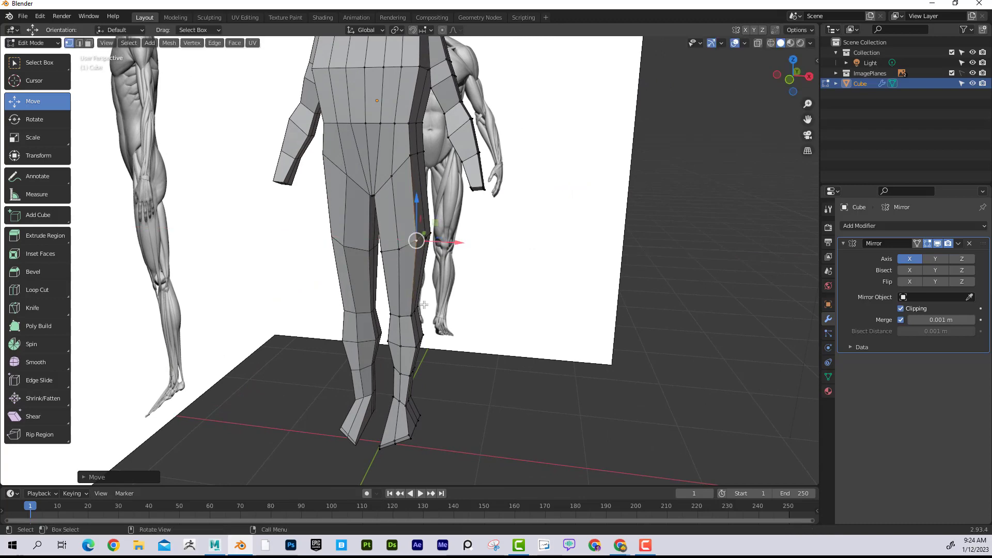
Step: Move the lower shin's front outer corner vertex back along Y and adjust it along X to round the shin
middle_drag(411, 317, 373, 261)
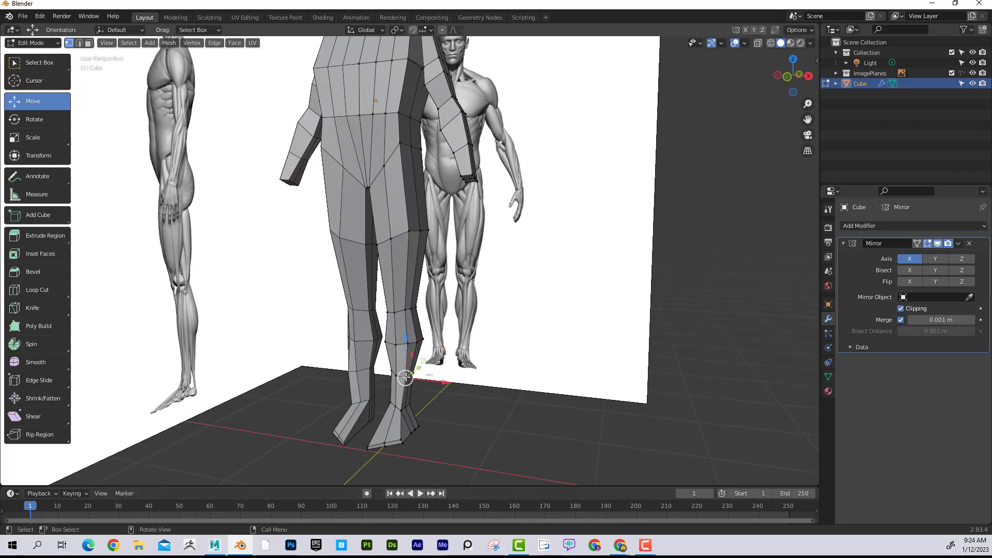
middle_drag(398, 383, 425, 351)
key(g)
key(y)
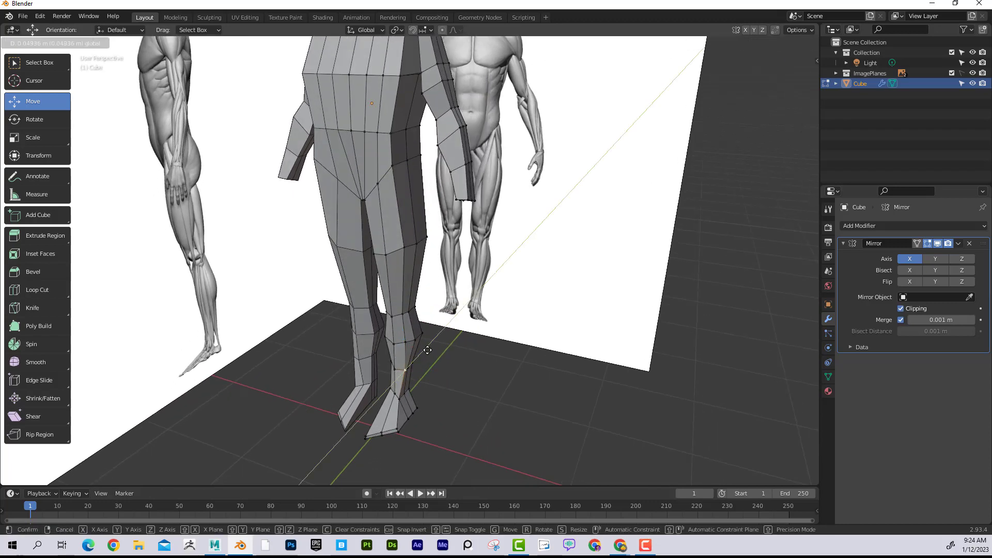
click(440, 379)
key(g)
key(x)
click(438, 379)
Step: Shift the front inner corner vertices of the calf and thigh outward along X to round the inner leg
middle_drag(438, 380, 439, 339)
click(397, 345)
drag(438, 339, 446, 315)
click(397, 255)
drag(436, 255, 444, 253)
Step: Shift the lower shin's front inner corner vertex outward along X
middle_drag(463, 284, 469, 263)
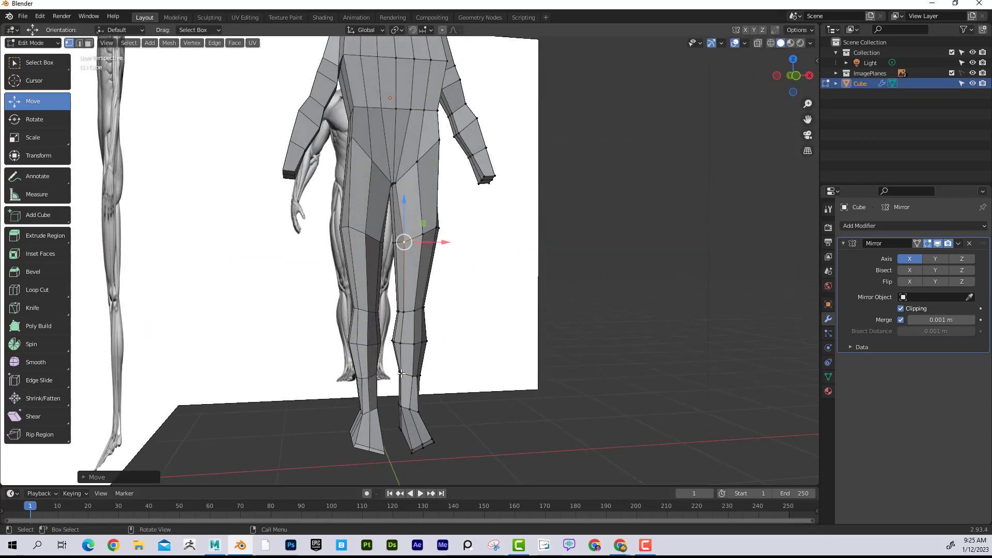
click(401, 373)
middle_drag(491, 352, 436, 369)
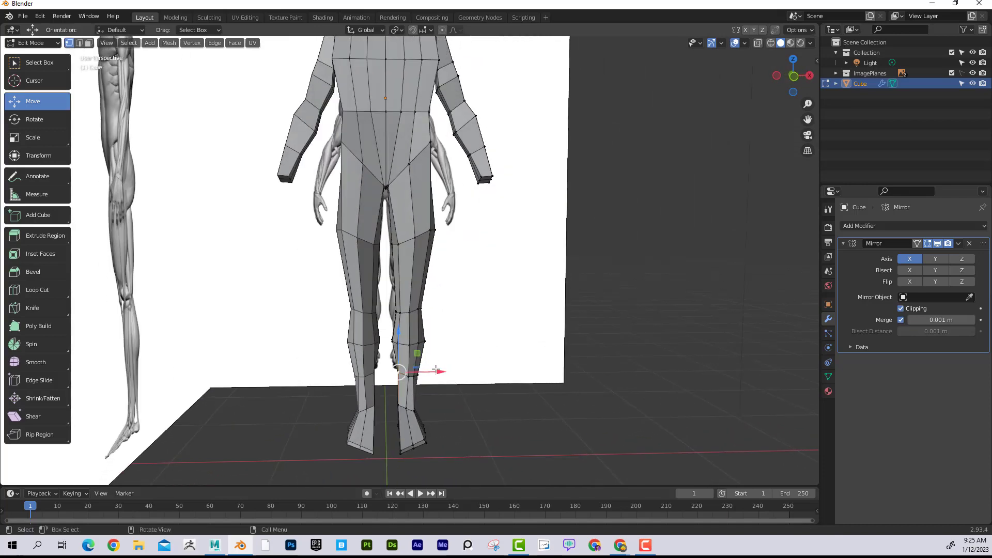
drag(436, 369, 442, 371)
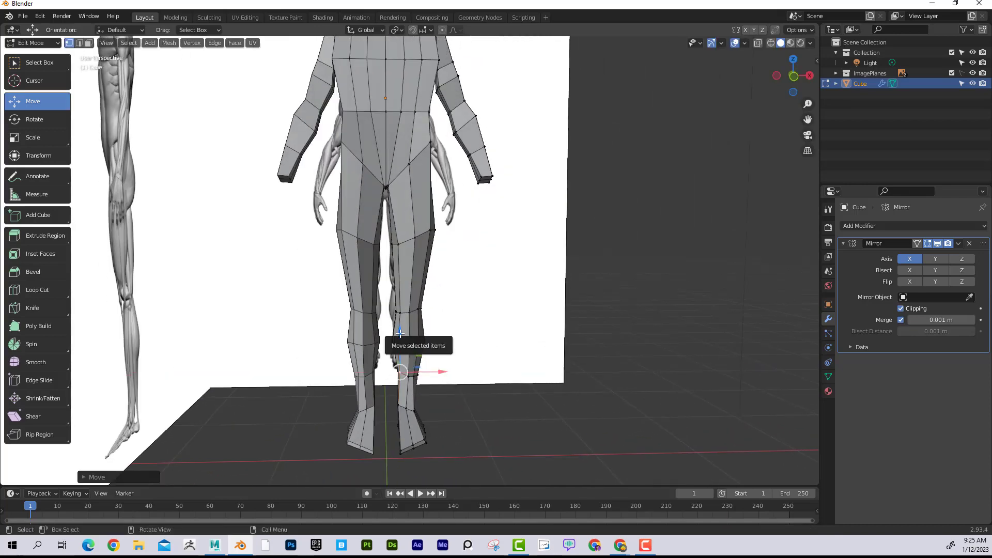
Step: Check the outer thigh, knee and calf vertices against the leg outlines in the front and side reference views
middle_drag(460, 289, 440, 243)
click(427, 239)
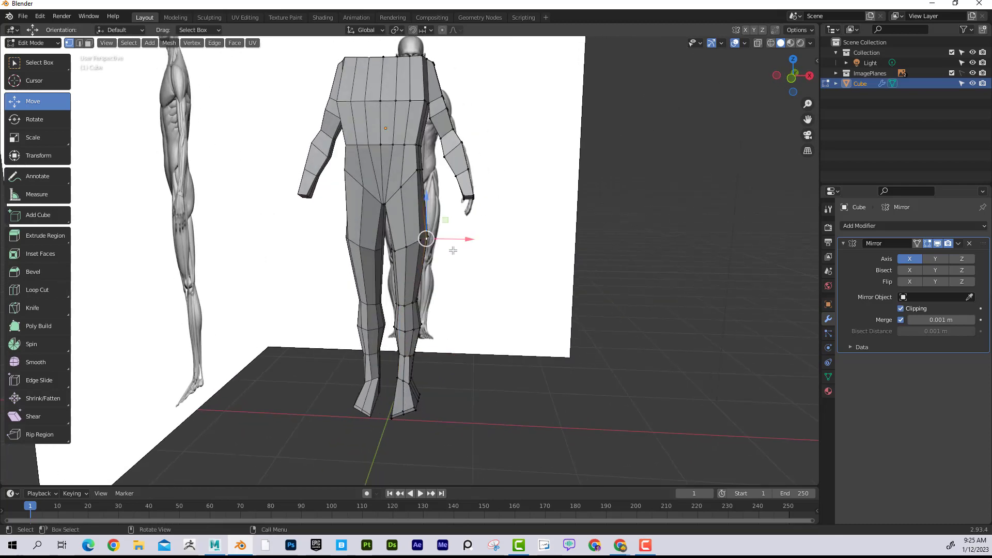
key(KP_3)
key(KP_1)
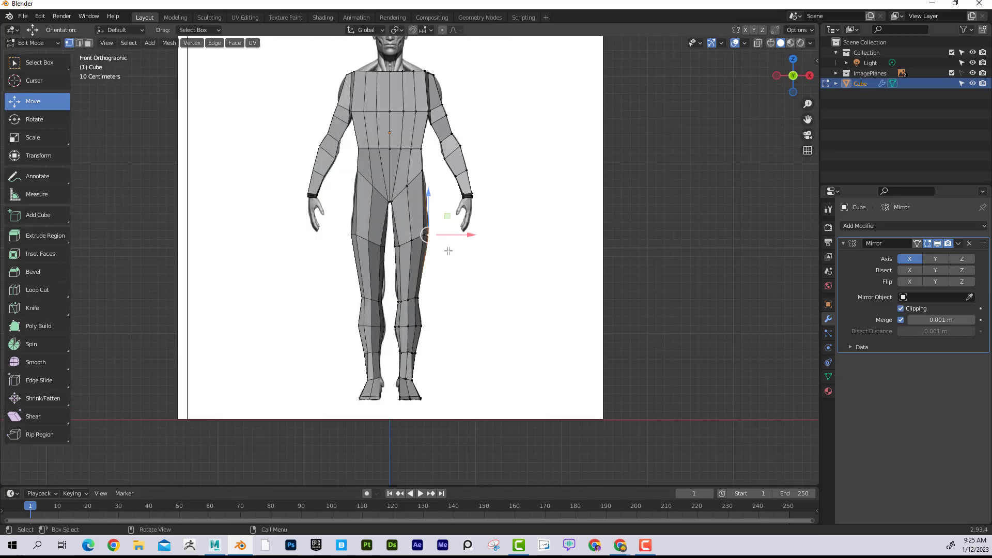
key(KP_3)
key(KP_1)
middle_drag(450, 270, 417, 301)
key(KP_3)
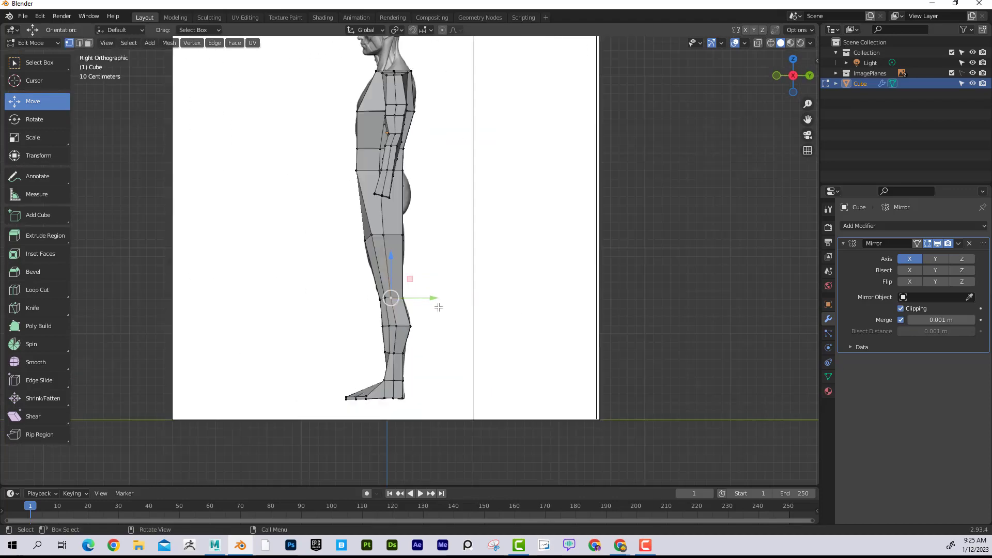
key(KP_1)
middle_drag(484, 314, 483, 325)
key(KP_3)
key(KP_1)
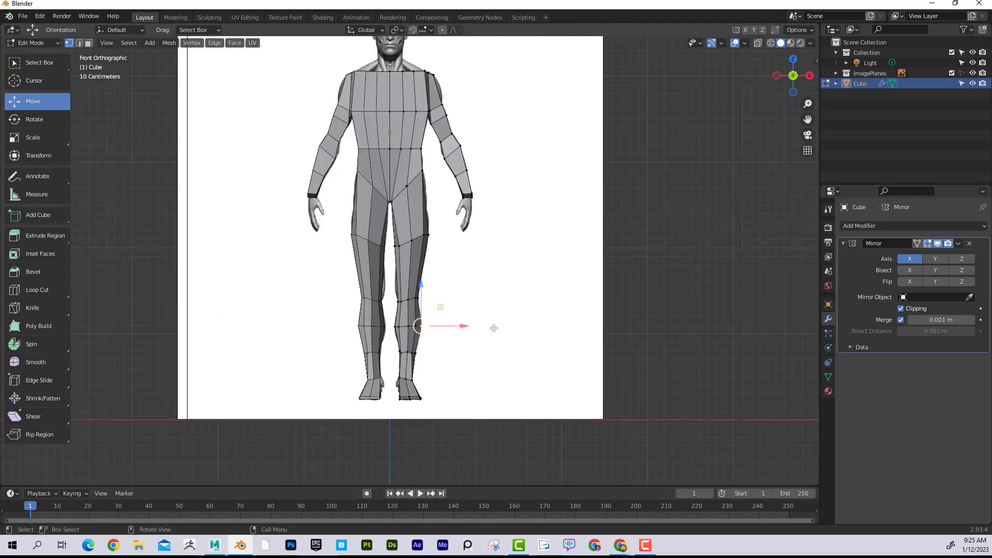
key(KP_3)
middle_drag(489, 328, 459, 310)
scroll(459, 309, up, 1)
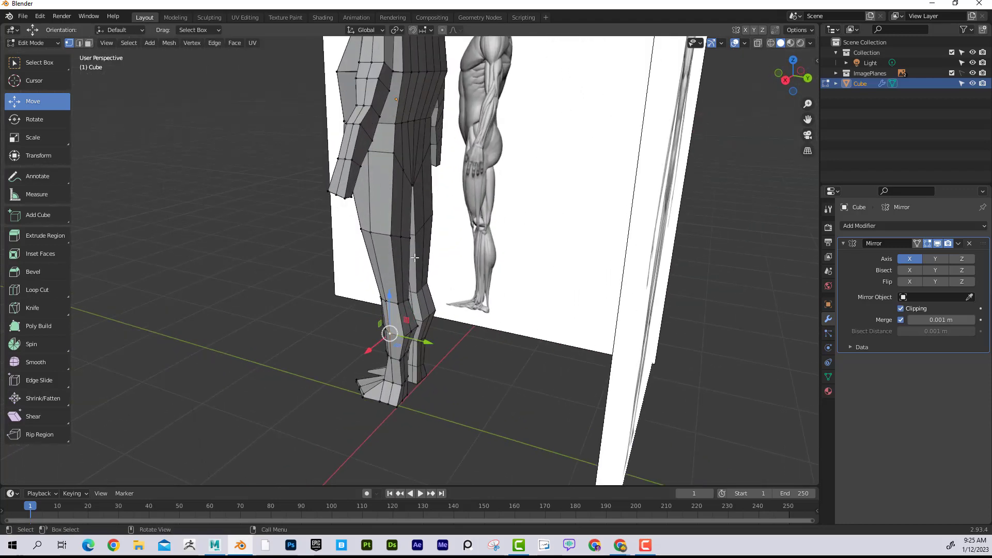
Step: Move the back outer corner vertices of the thigh, knee and calf inward along X to round the leg
middle_drag(390, 236, 388, 266)
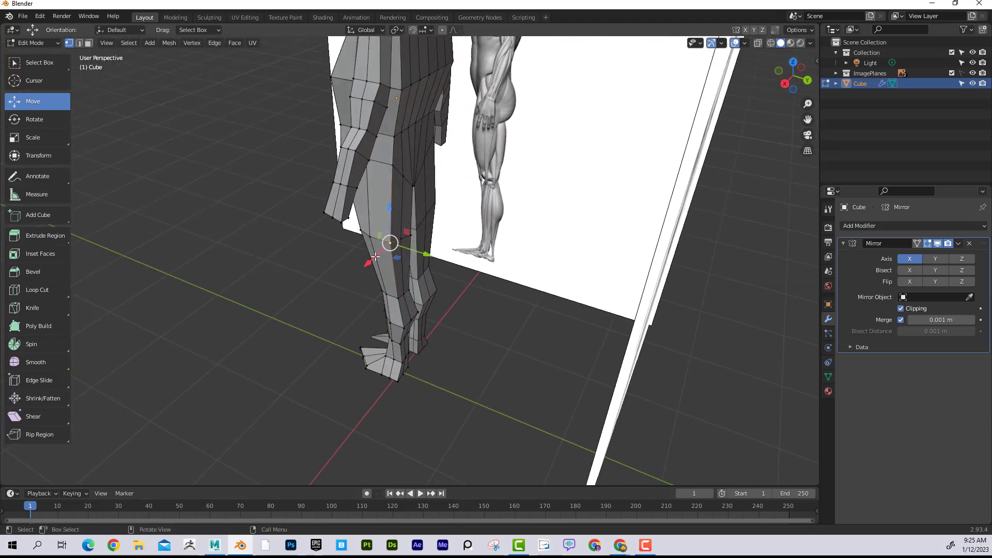
drag(375, 257, 417, 251)
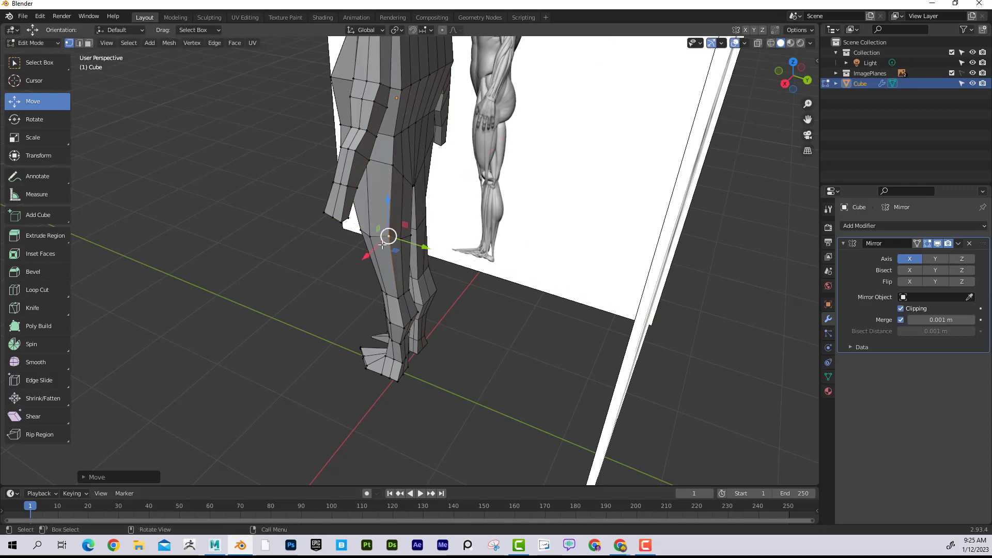
click(397, 298)
drag(387, 309, 430, 307)
click(395, 333)
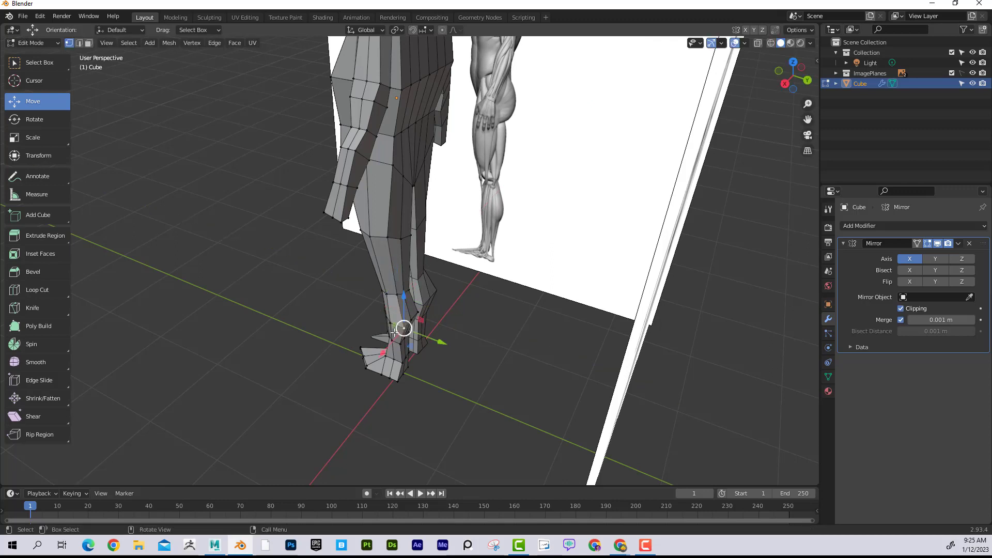
drag(383, 353, 433, 336)
Step: Move the back outer corner vertices of the lower shin and ankle inward along X
middle_drag(437, 335, 417, 322)
click(400, 358)
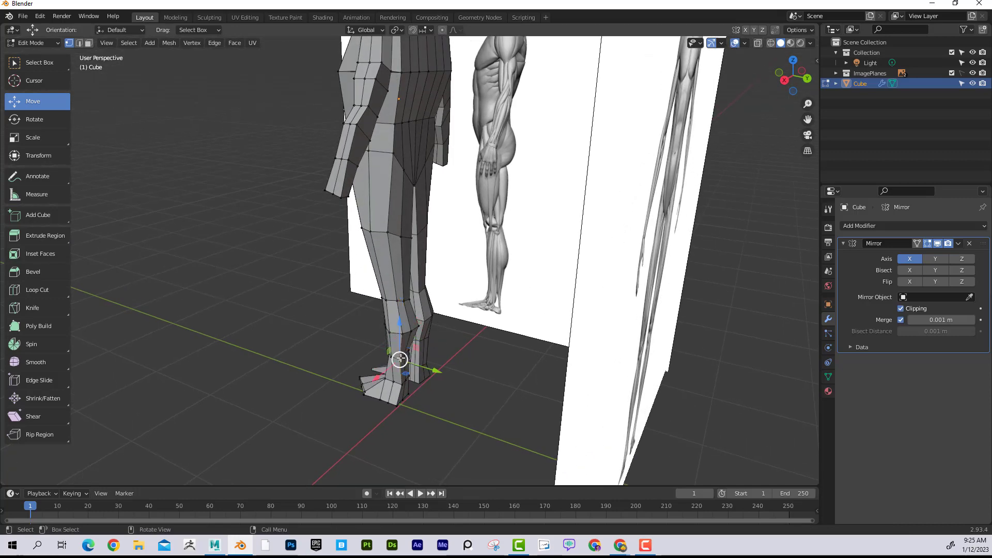
middle_drag(401, 358, 395, 370)
drag(375, 372, 428, 363)
click(402, 371)
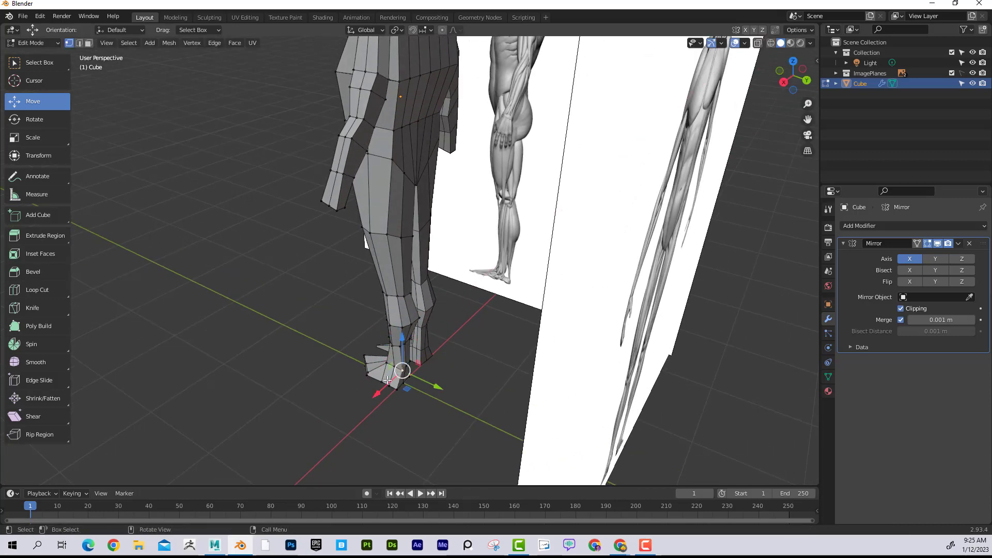
drag(382, 391, 432, 384)
Step: Hide the ImagePlanes collection in the viewport to see the body without the references
middle_drag(424, 344, 268, 313)
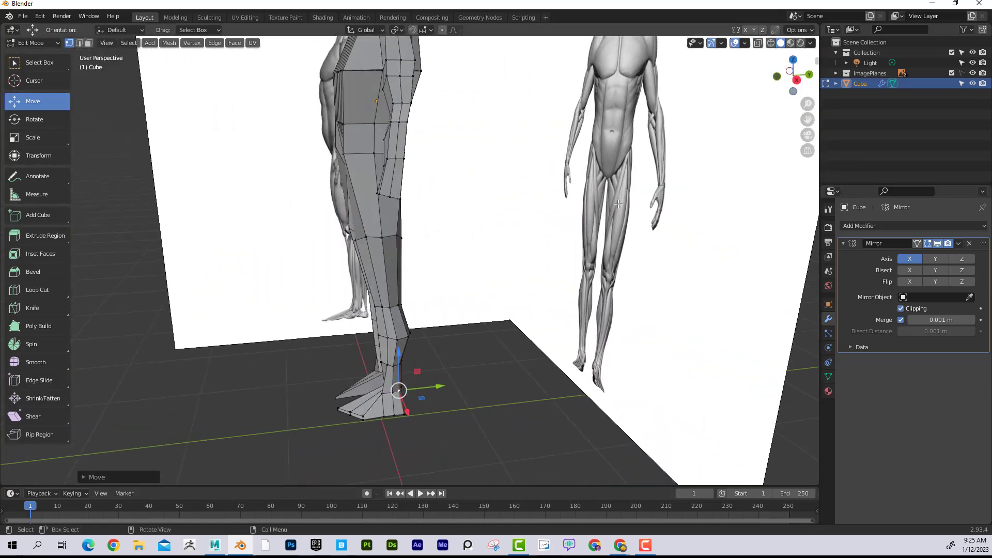
click(972, 72)
middle_drag(598, 157, 579, 175)
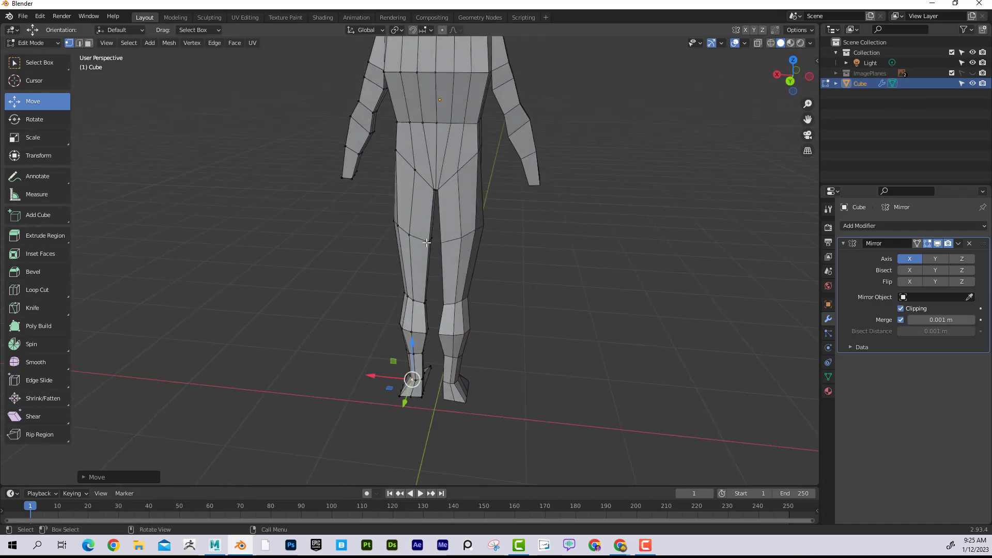
Step: Move the thigh's back inner corner vertex outward along X and slightly forward along Y
click(426, 242)
scroll(491, 259, up, 2)
drag(406, 232, 396, 231)
middle_drag(448, 233, 408, 248)
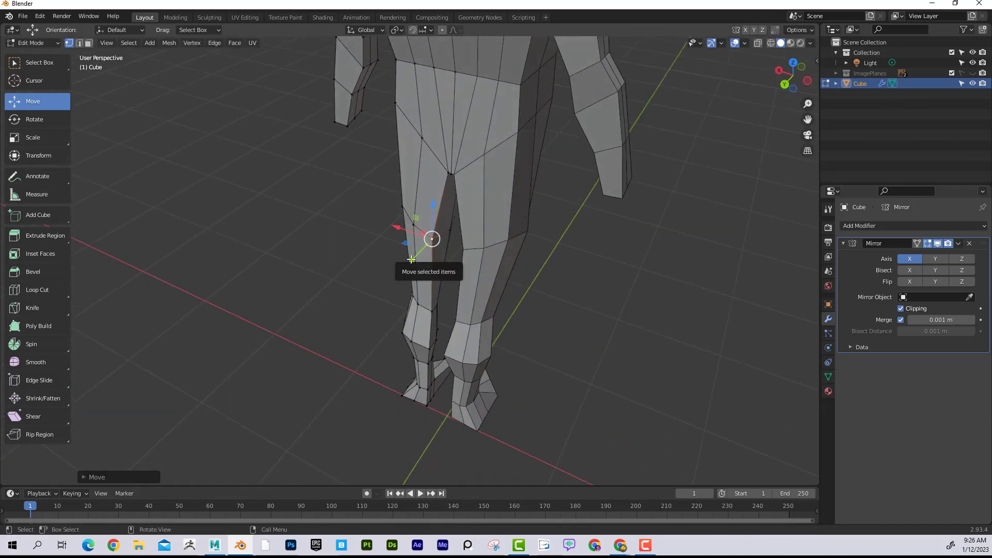
drag(412, 258, 414, 246)
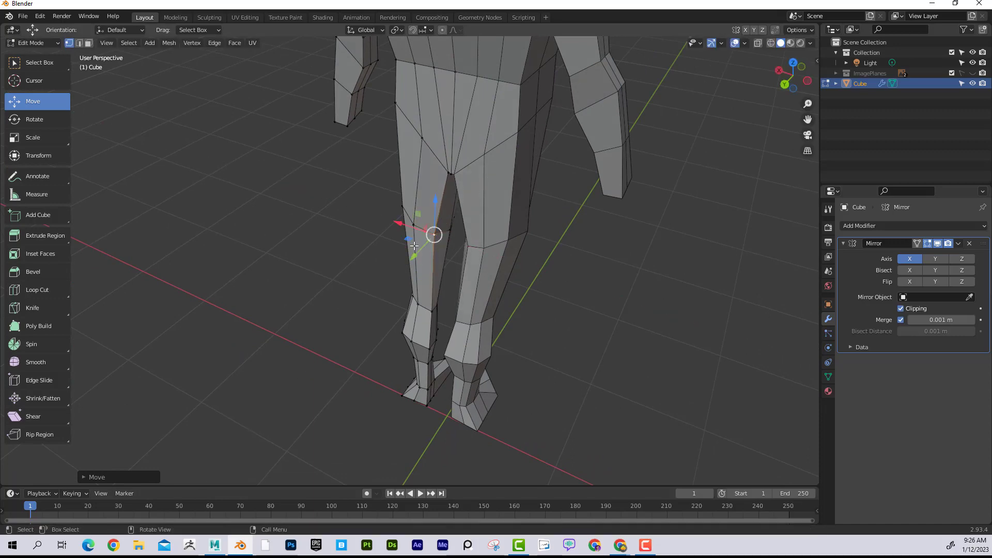
Step: Shift the back inner corner vertices of the knee, calf and lower shin outward to round the inner leg
click(432, 309)
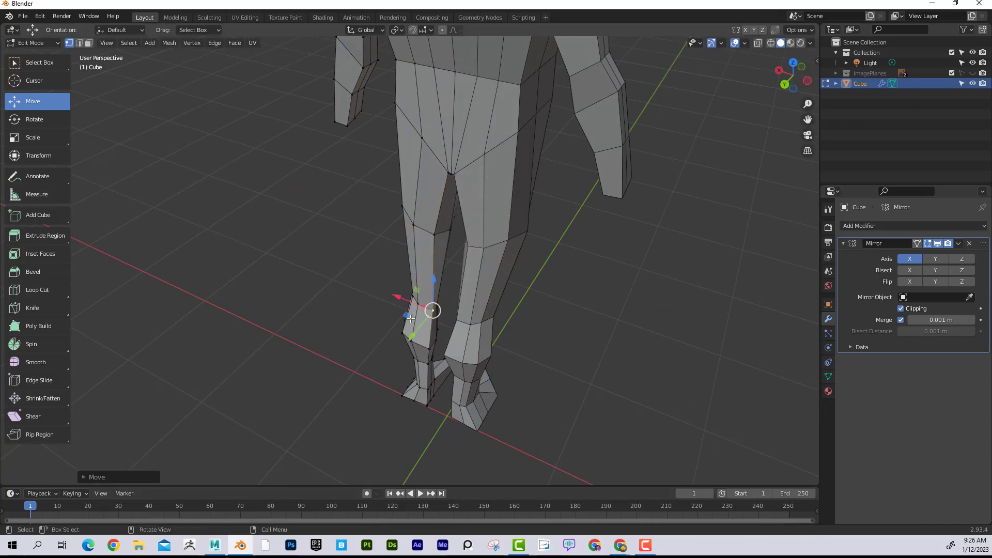
drag(403, 298, 399, 297)
click(428, 349)
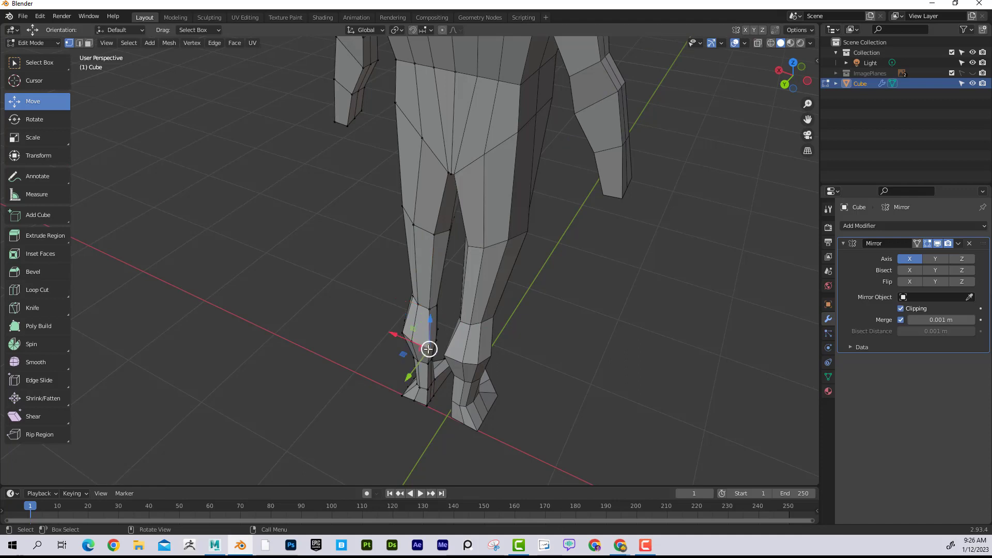
drag(418, 368, 395, 334)
click(427, 366)
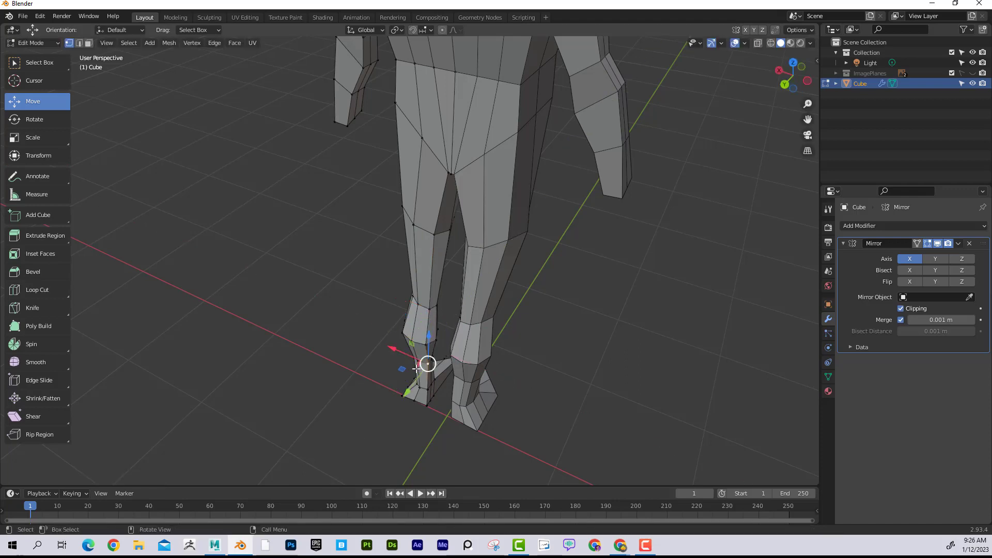
drag(412, 388, 399, 353)
Step: Move the front outer corner vertices of the lower chest and waist back along Y to round the torso
middle_drag(417, 362, 516, 271)
scroll(486, 267, up, 2)
middle_drag(518, 235, 443, 185)
scroll(462, 286, up, 2)
click(403, 246)
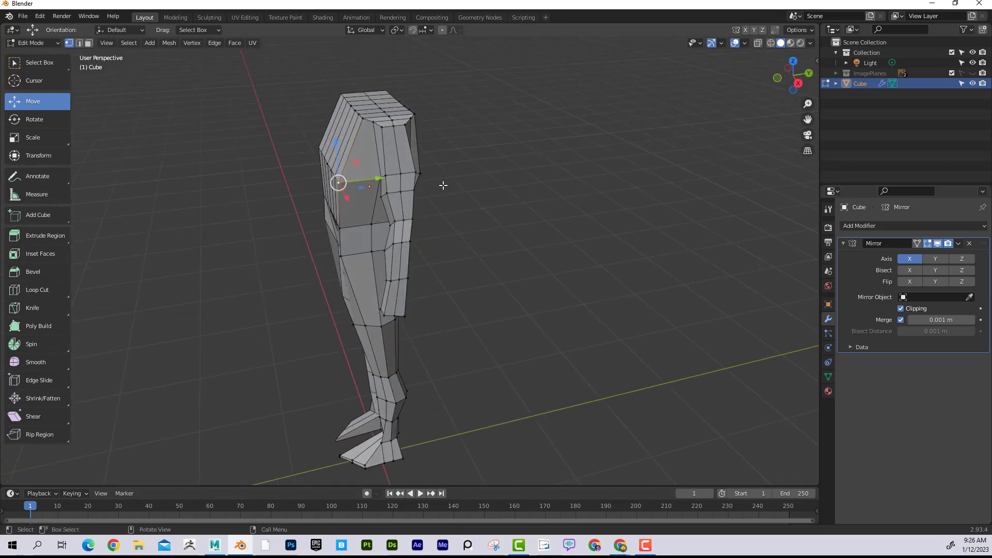
drag(379, 177, 401, 176)
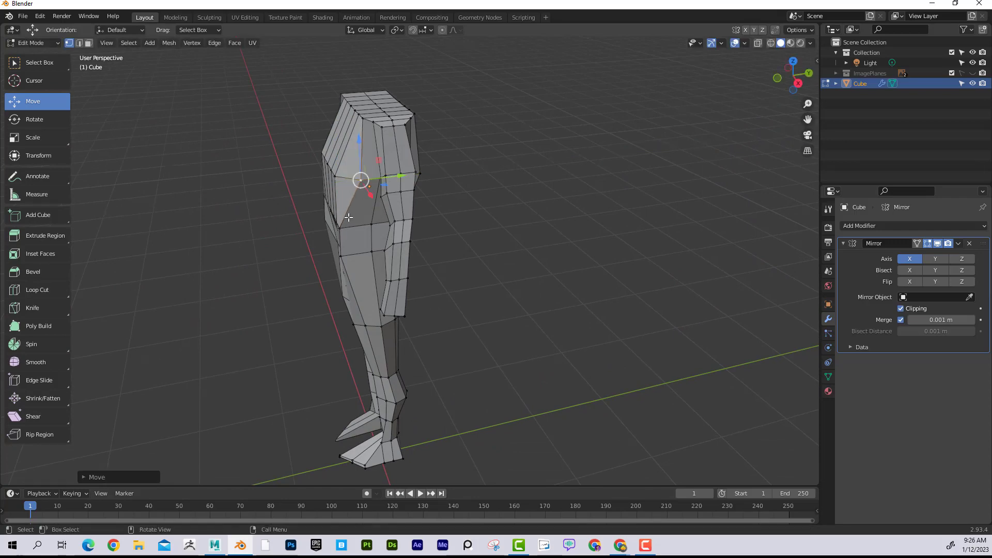
click(341, 229)
drag(382, 224, 401, 218)
Step: Adjust the side vertices at the waist and lower chest inward along X
mouse_move(436, 217)
middle_down()
mouse_move(496, 206)
mouse_move(436, 254)
mouse_move(516, 248)
mouse_move(467, 248)
mouse_move(453, 217)
middle_up()
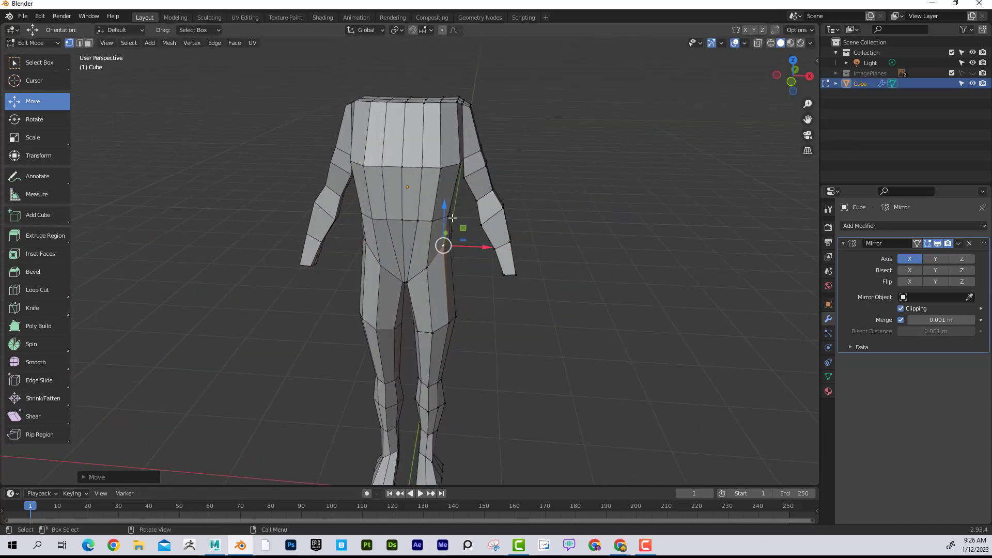
click(445, 215)
key(g)
key(x)
key(Escape)
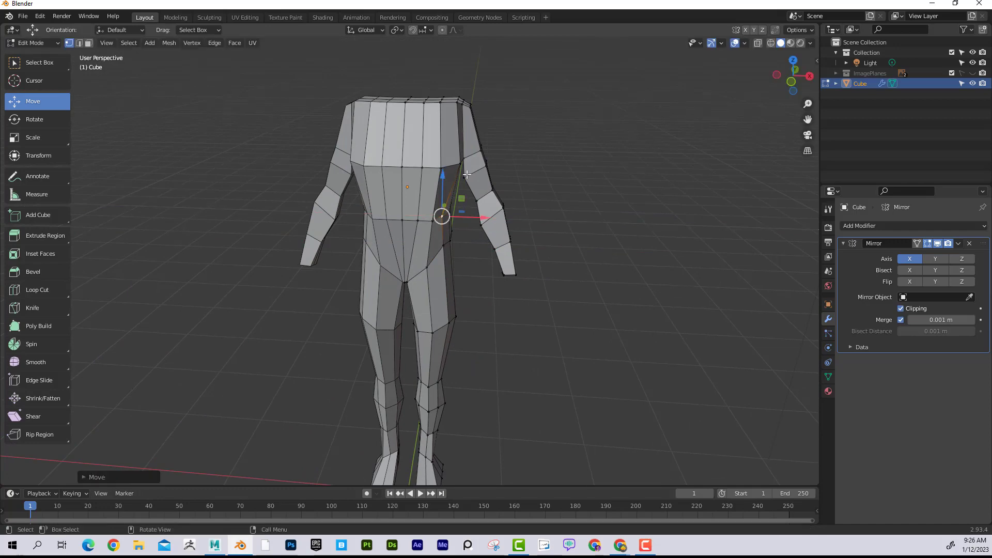
click(461, 164)
key(g)
key(x)
click(482, 166)
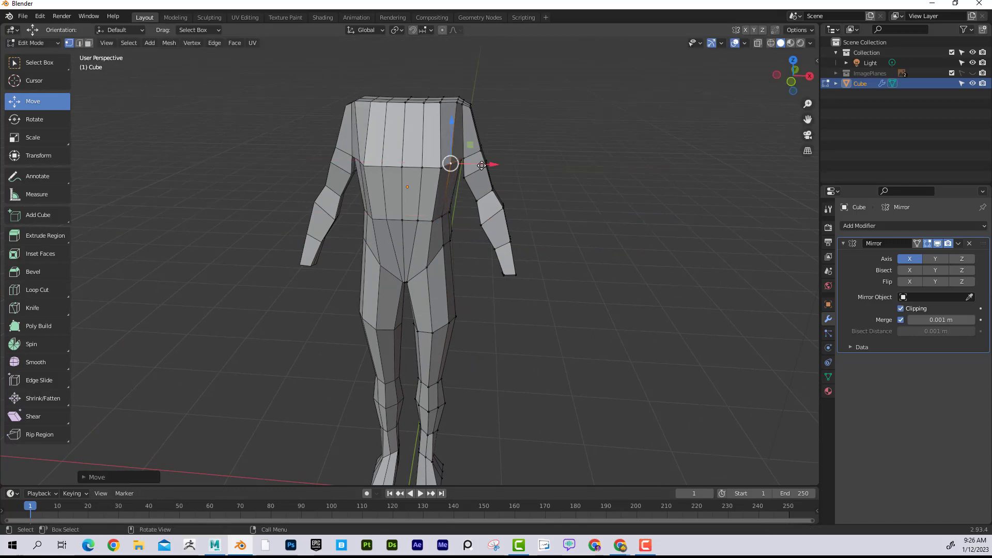
Step: Move the back outer corner vertices of the hip and waist forward along Y
middle_drag(482, 166, 406, 230)
click(367, 221)
key(g)
key(y)
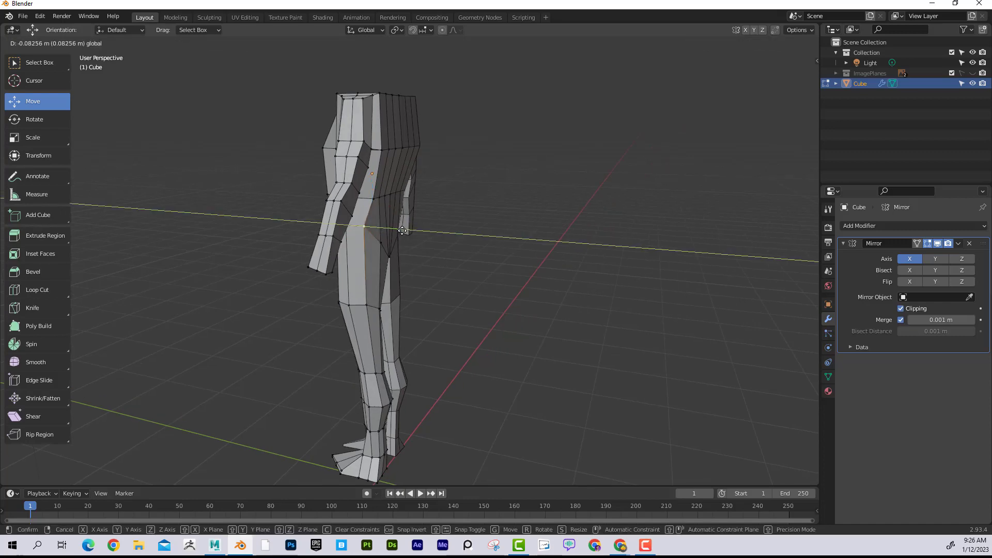
drag(402, 230, 387, 200)
click(374, 198)
Step: Pull the back outer corner vertices of the hip and waist inward along X
middle_drag(395, 205, 360, 210)
click(355, 222)
middle_drag(416, 223, 378, 221)
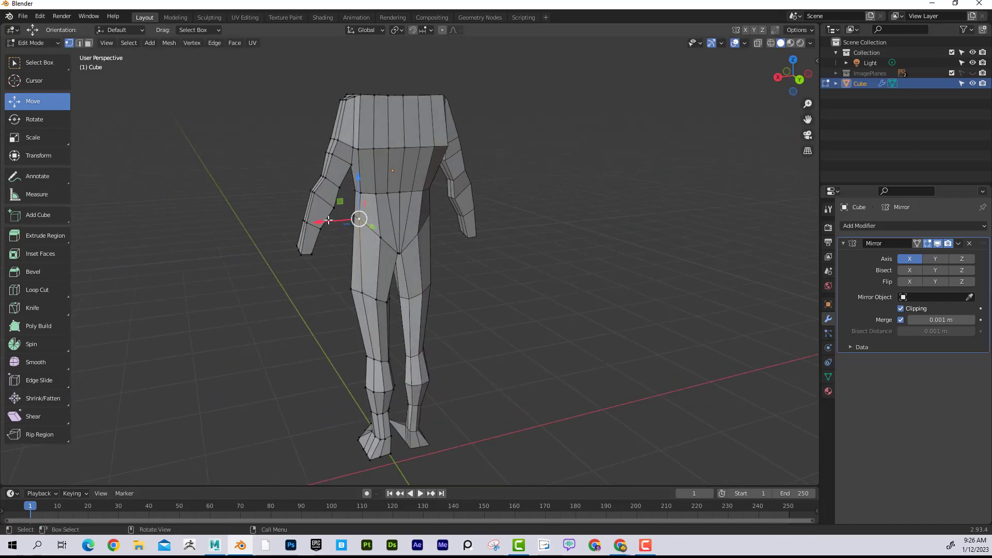
drag(328, 220, 335, 220)
click(361, 194)
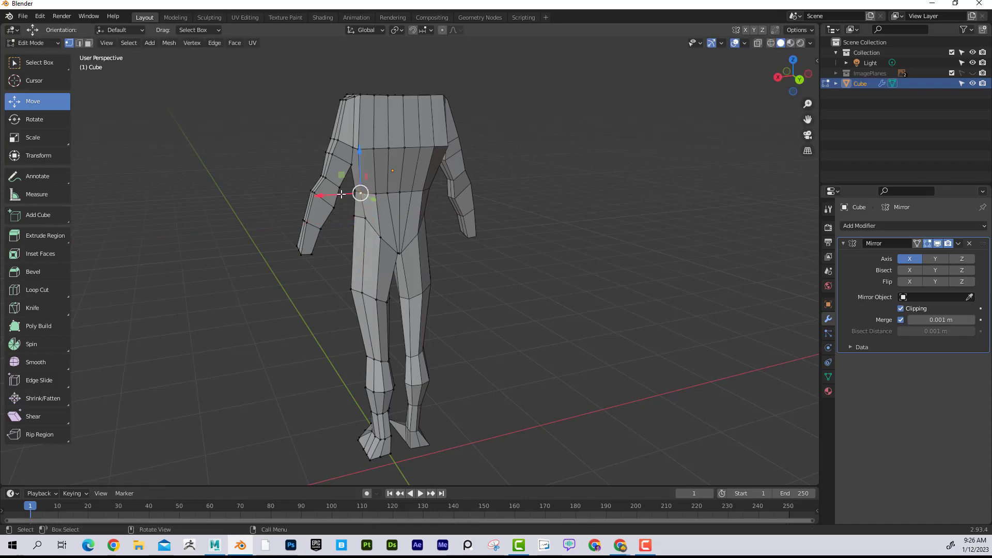
Step: Move the lower chest's back outer corner vertex forward along Y and inward along X
middle_drag(433, 178, 412, 177)
drag(402, 172, 398, 170)
middle_drag(398, 172, 370, 184)
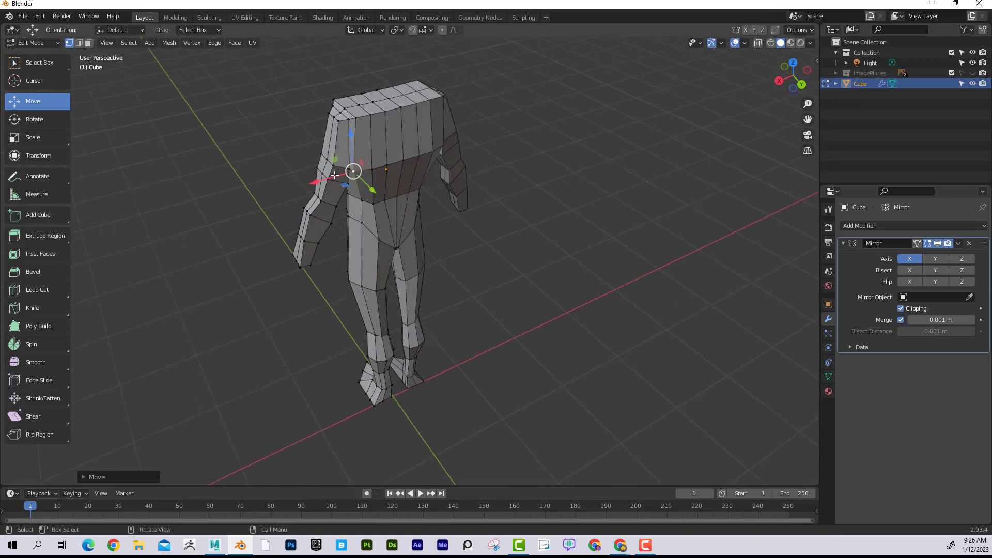
drag(334, 175, 343, 172)
Step: Move the front chest vertex beside the outer corner back along Y and adjust it slightly along X
middle_drag(342, 172, 446, 173)
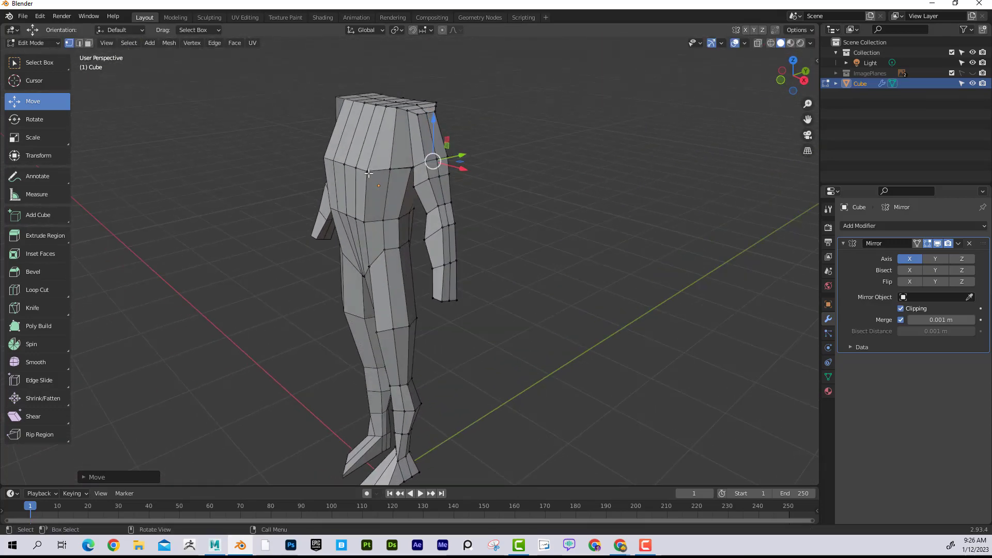
click(368, 171)
middle_drag(369, 172, 370, 190)
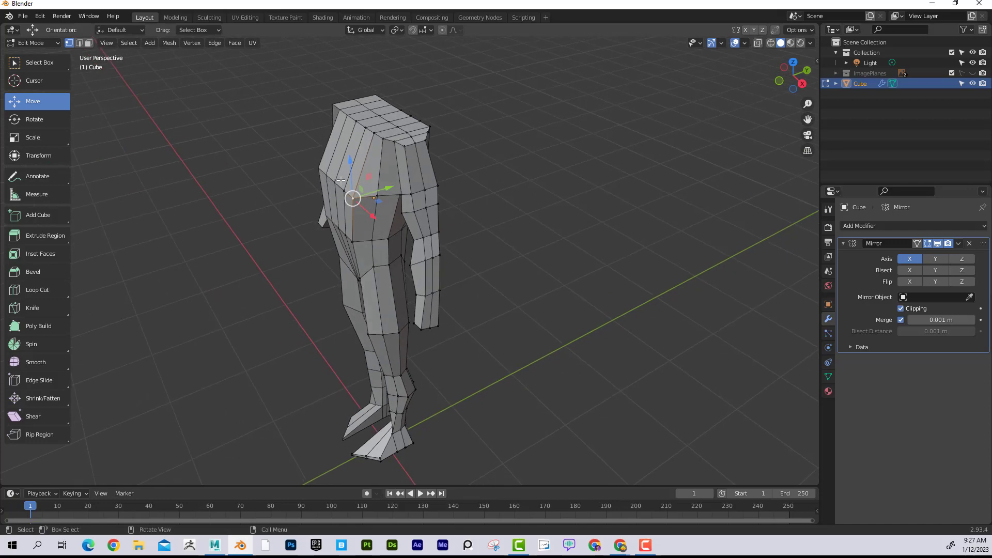
drag(385, 189, 391, 186)
middle_drag(391, 186, 445, 207)
drag(445, 225, 442, 225)
Step: Move the next lower chest vertex toward the centre along Y to curve the chest front
middle_drag(442, 224, 434, 240)
click(377, 238)
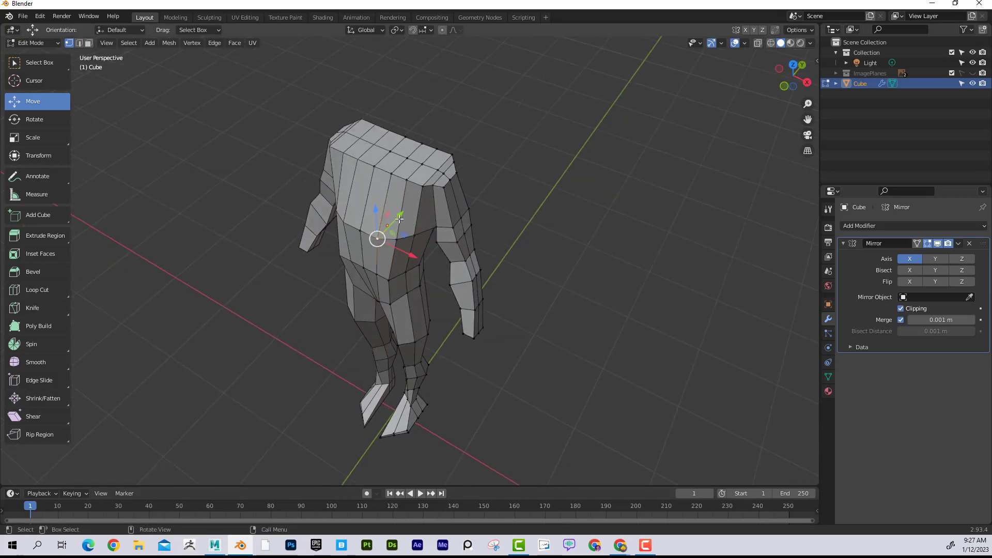
drag(399, 219, 419, 216)
click(399, 240)
Step: Adjust the front waist vertices along Y to continue the chest's rounded curve
middle_drag(419, 216, 416, 195)
click(385, 243)
middle_drag(398, 228, 408, 249)
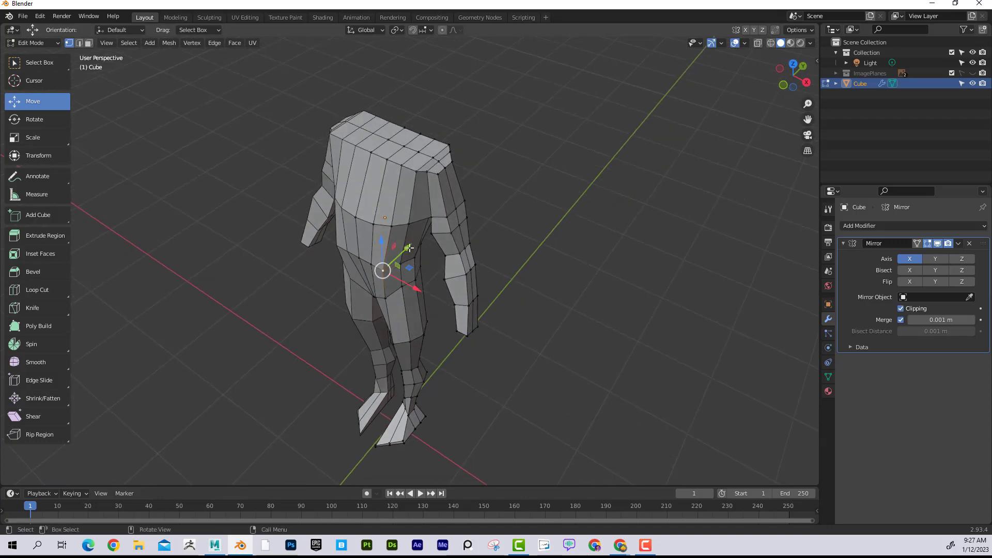
mouse_move(409, 248)
mouse_down()
mouse_move(417, 243)
mouse_move(392, 249)
mouse_move(411, 251)
mouse_up()
click(372, 264)
click(387, 266)
Step: Reposition the hip crease vertex above the front of the thigh, adjusting its height along Z
middle_drag(411, 251, 383, 200)
drag(383, 201, 375, 197)
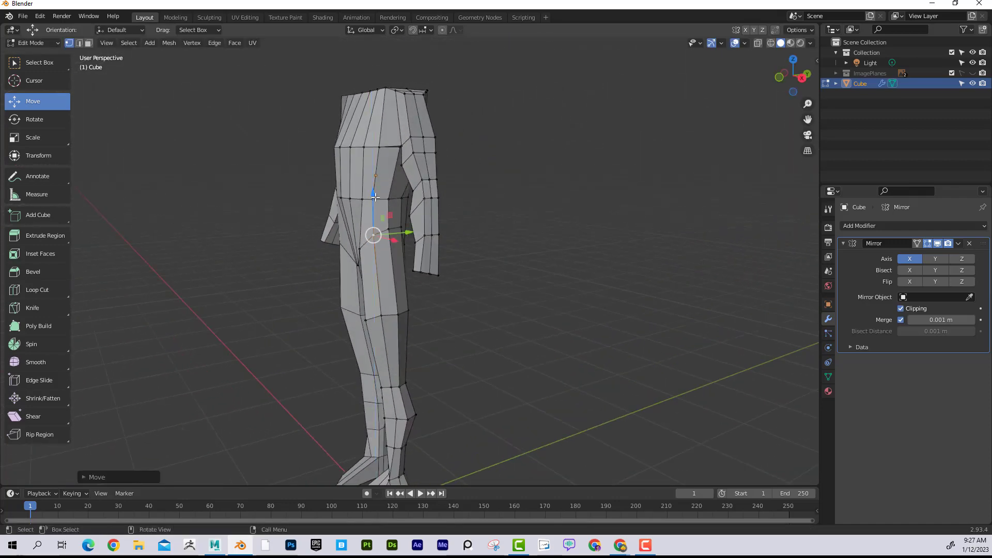
middle_drag(465, 242, 452, 210)
key(g)
click(394, 242)
key(g)
click(396, 230)
Step: Move the back waist and lower chest vertices beside the outer corners along Y to round the back
click(372, 200)
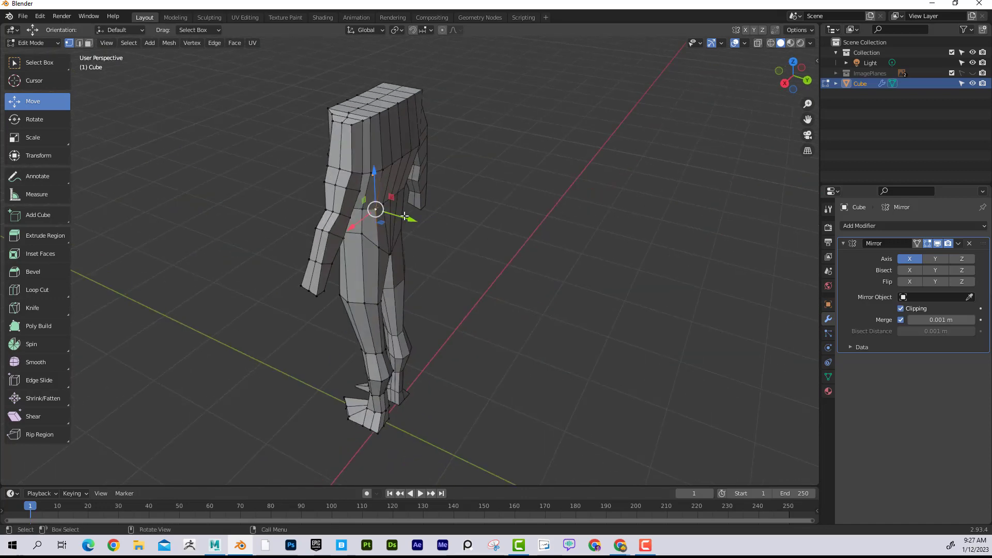
drag(406, 217, 414, 213)
click(383, 205)
click(393, 165)
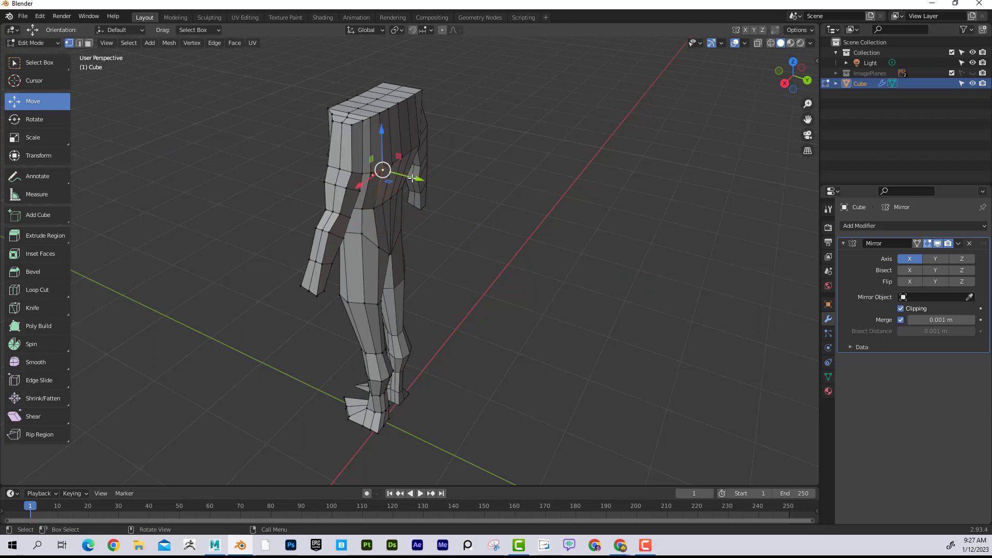
drag(412, 179, 393, 180)
click(371, 172)
middle_drag(393, 180, 585, 152)
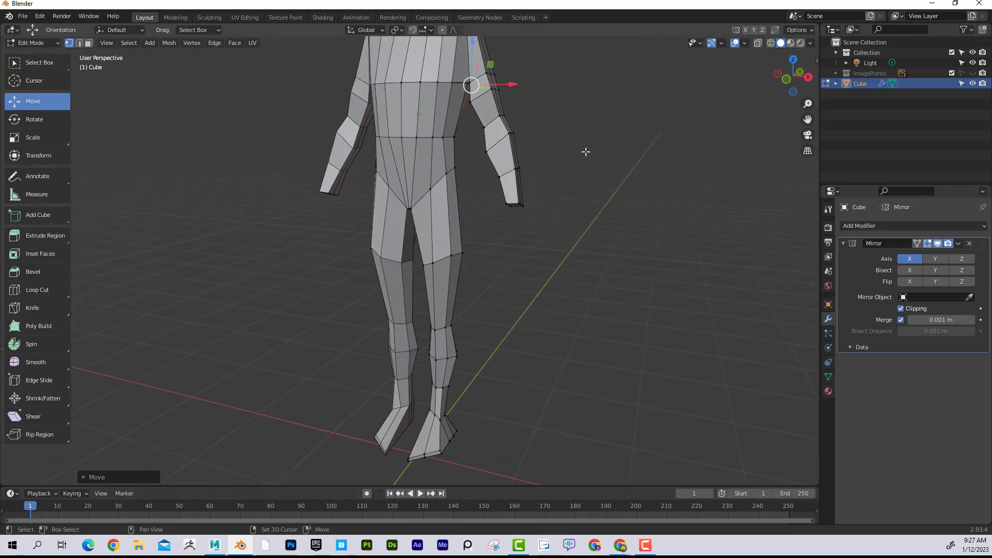
middle_drag(555, 267, 576, 250)
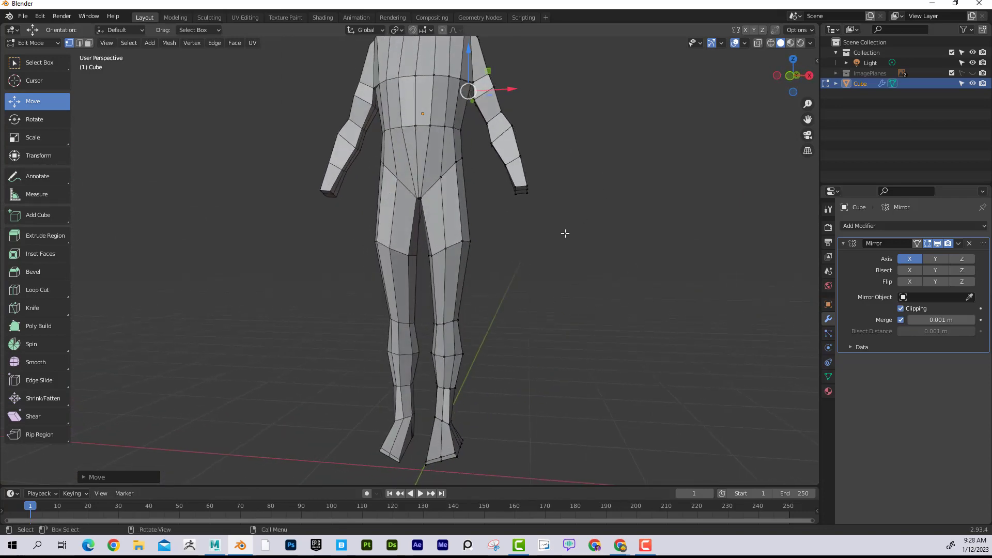
Step: Show the reference image planes and compare the see-through mesh with them in the front and right views
key(KP_1)
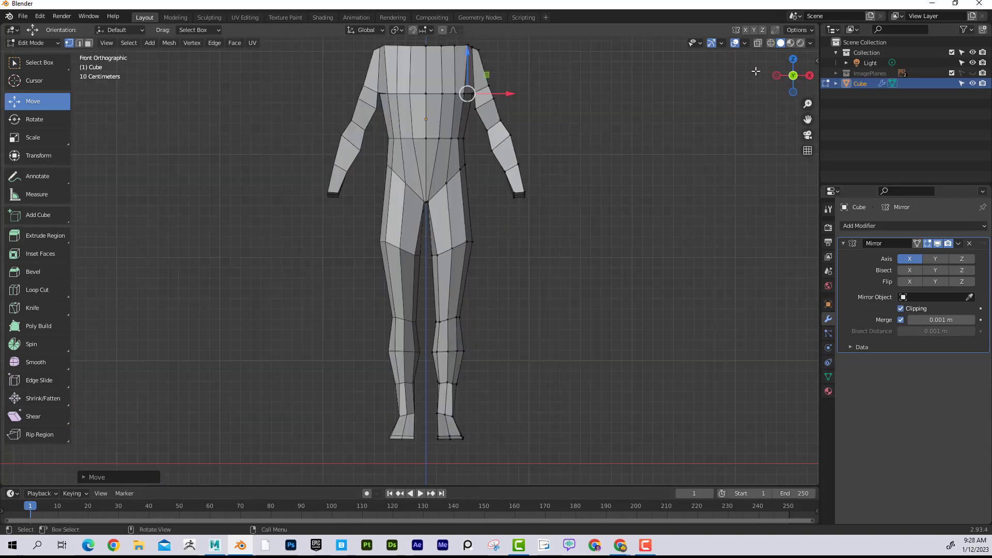
click(973, 73)
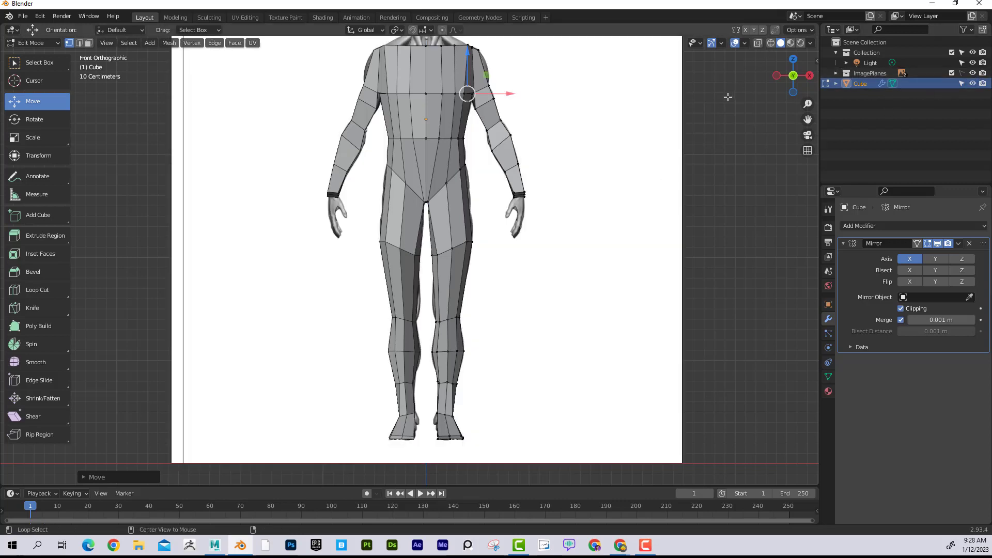
key(alt+z)
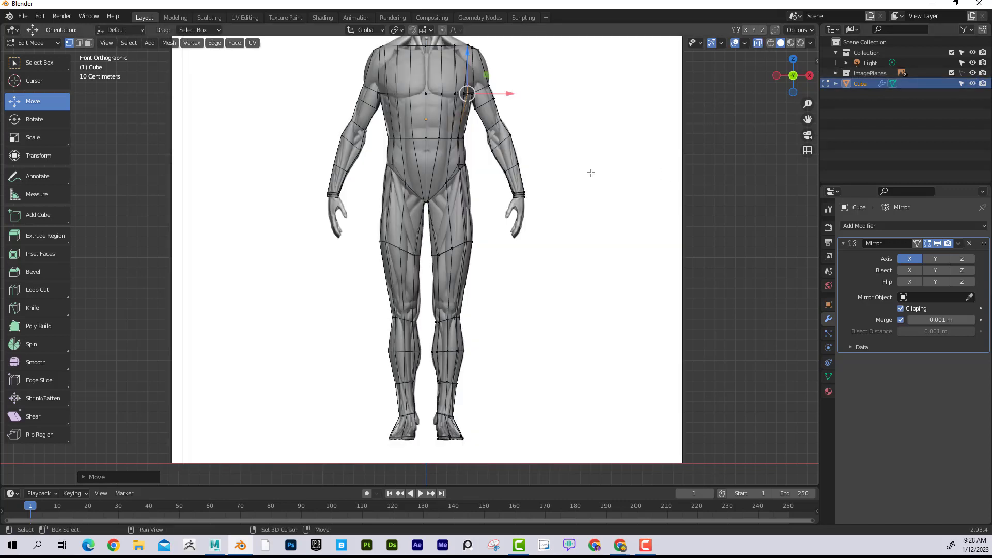
shift+middle_drag(591, 173, 581, 251)
shift+middle_drag(585, 215, 583, 163)
key(KP_3)
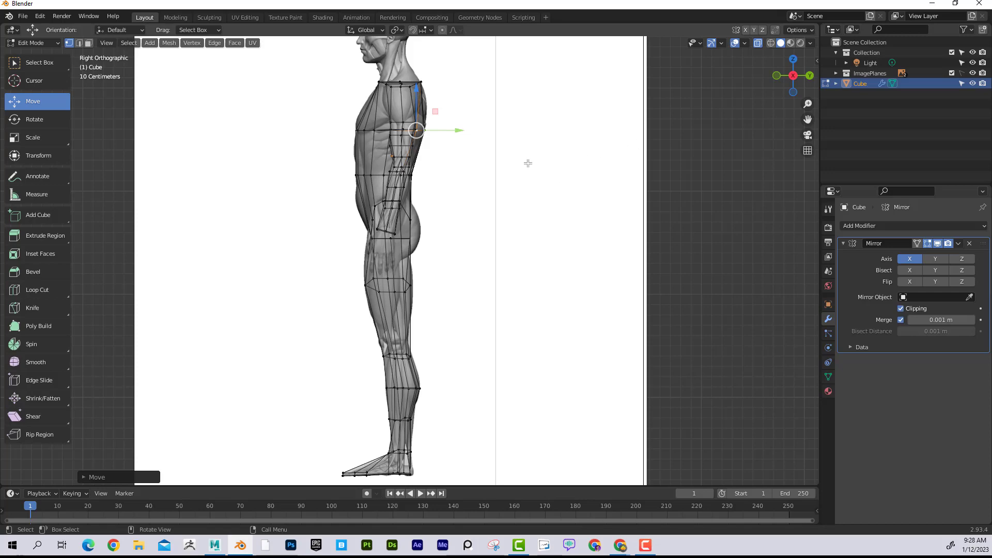
middle_drag(514, 177, 759, 55)
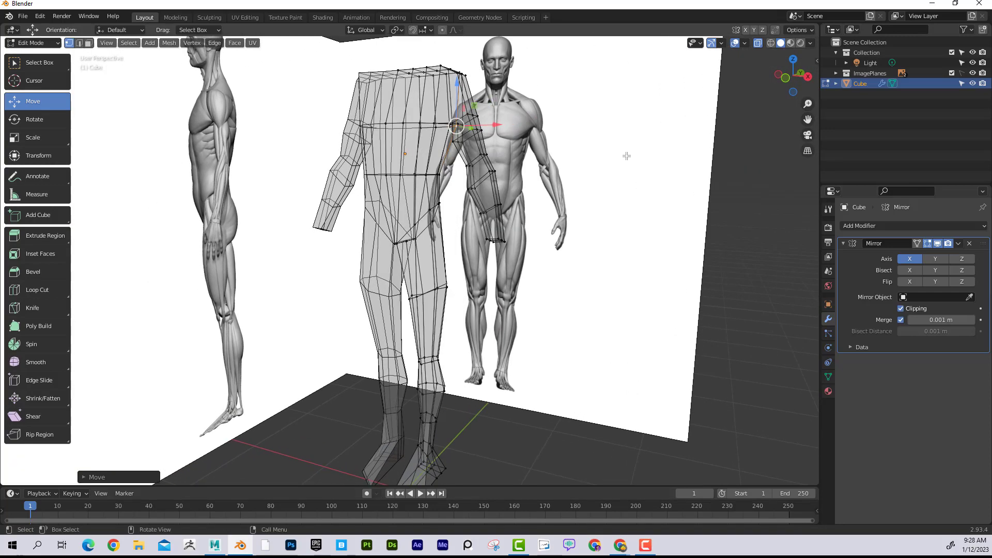
key(alt+z)
Step: Add a centred loop cut running lengthwise down the arm from shoulder to wrist
mouse_move(615, 160)
middle_down()
mouse_move(587, 184)
mouse_move(491, 212)
middle_up()
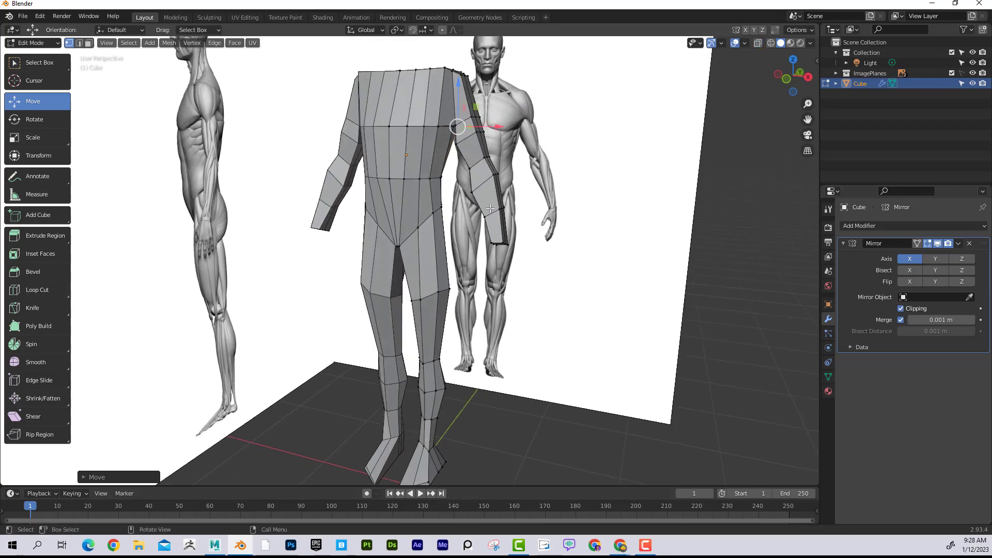
key(ctrl+r)
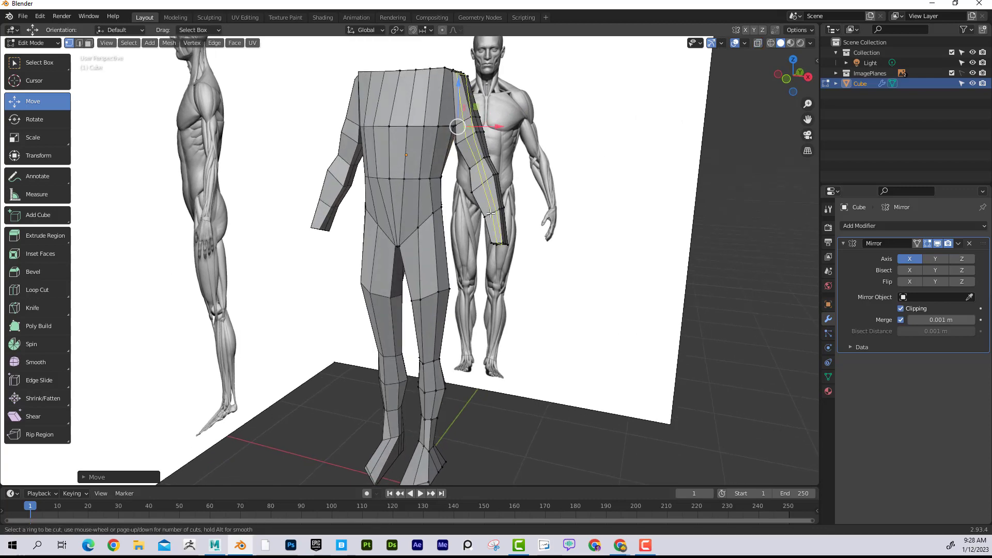
click(490, 213)
right_click(491, 213)
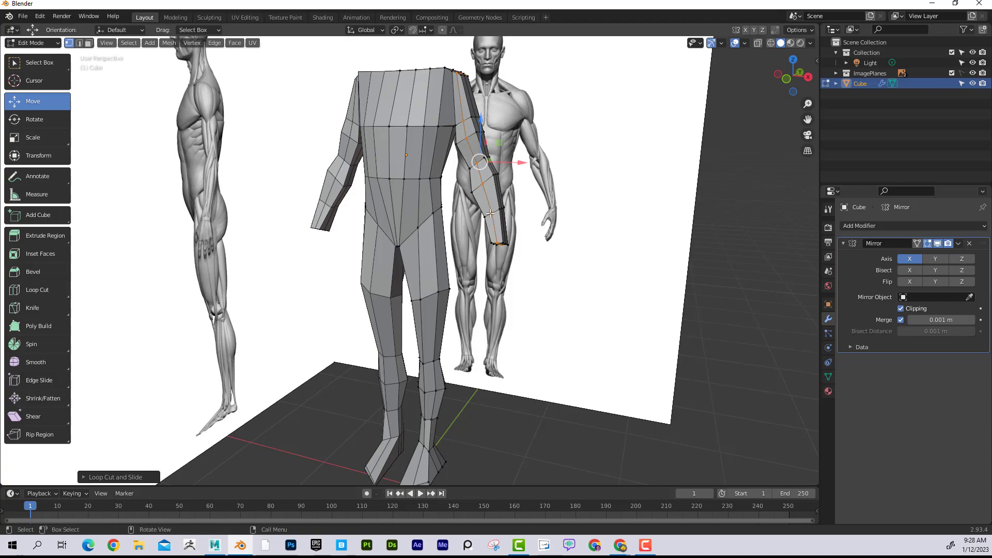
Step: In edge selection mode, move the outer front edge of the upper arm back along Y to start rounding it
mouse_move(490, 212)
middle_down()
mouse_move(507, 197)
mouse_move(602, 222)
mouse_move(565, 209)
mouse_move(569, 233)
middle_up()
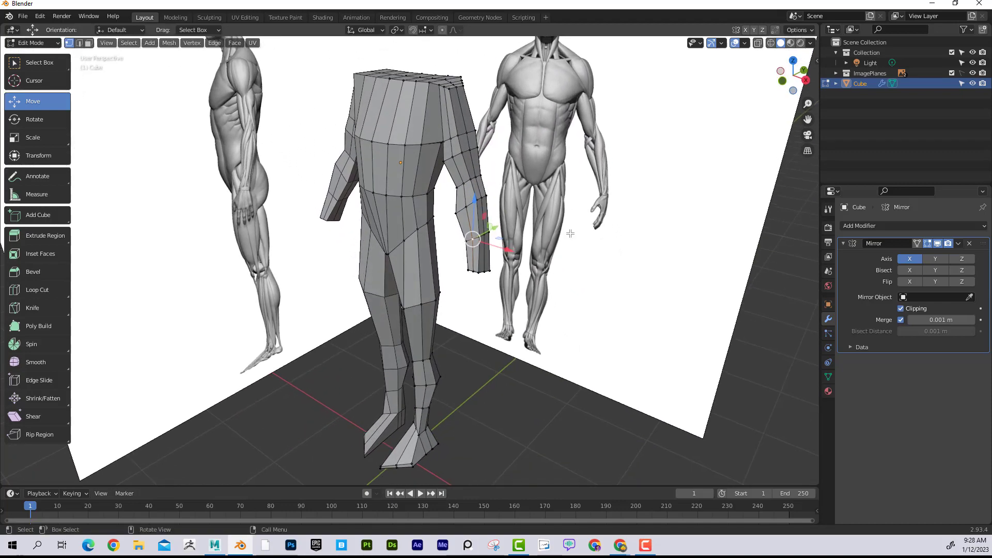
scroll(574, 191, up, 1)
middle_drag(573, 191, 509, 191)
middle_drag(397, 131, 431, 108)
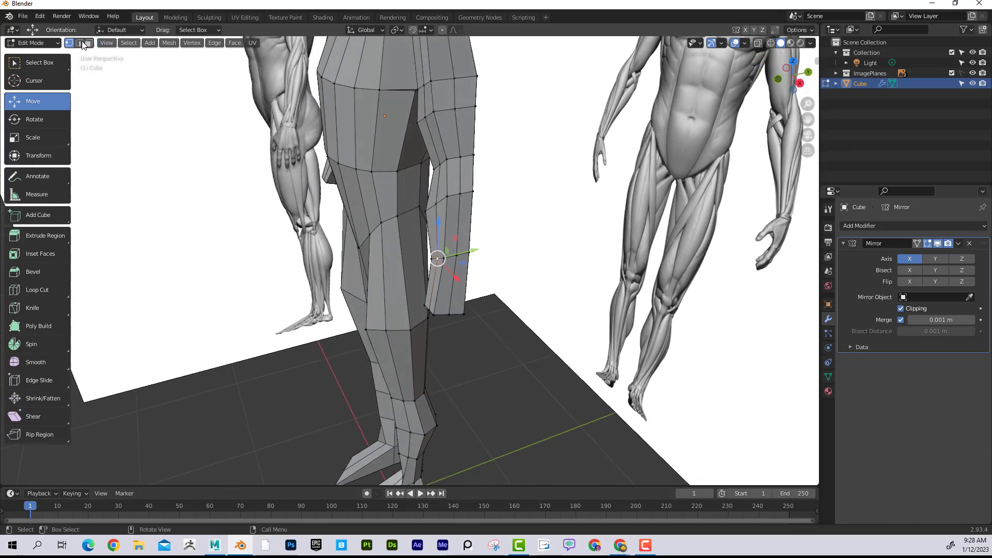
middle_drag(432, 95, 446, 106)
key(g)
key(y)
click(450, 112)
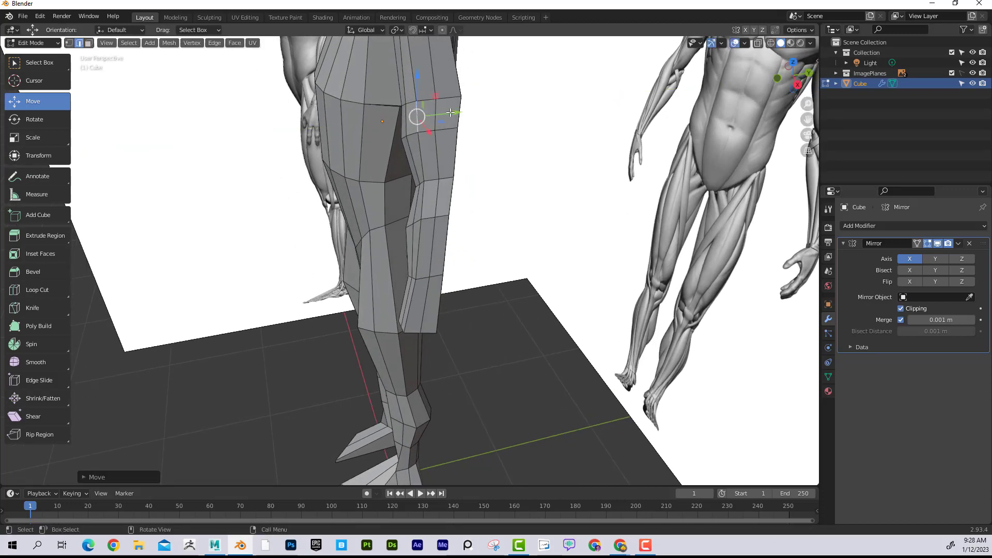
Step: Move the outer front edges of the elbow and forearm back along Y, and pull the forearm edge inward along X
click(422, 197)
drag(451, 195, 456, 193)
middle_drag(460, 193, 481, 205)
click(516, 206)
drag(453, 225, 459, 225)
middle_drag(487, 220, 565, 199)
drag(596, 184, 589, 183)
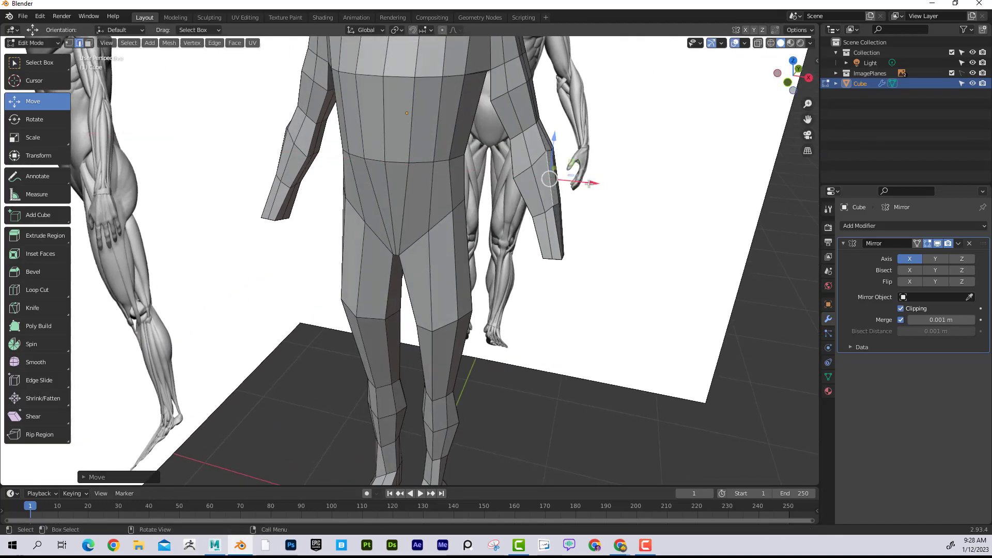
Step: Pull the outer edges of the lower and upper parts of the upper arm inward along X
click(534, 110)
drag(571, 105, 566, 104)
middle_drag(567, 108, 514, 110)
click(516, 110)
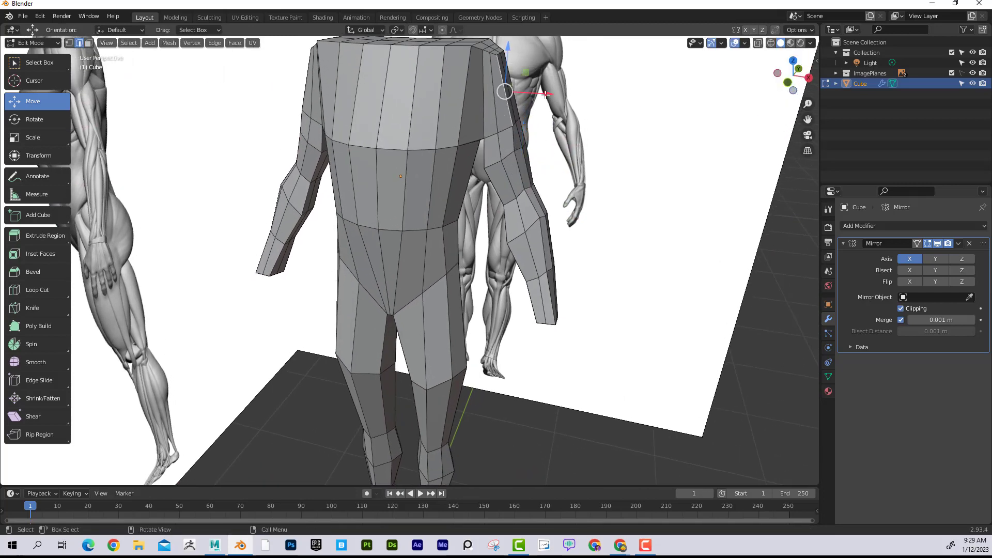
drag(546, 94, 504, 149)
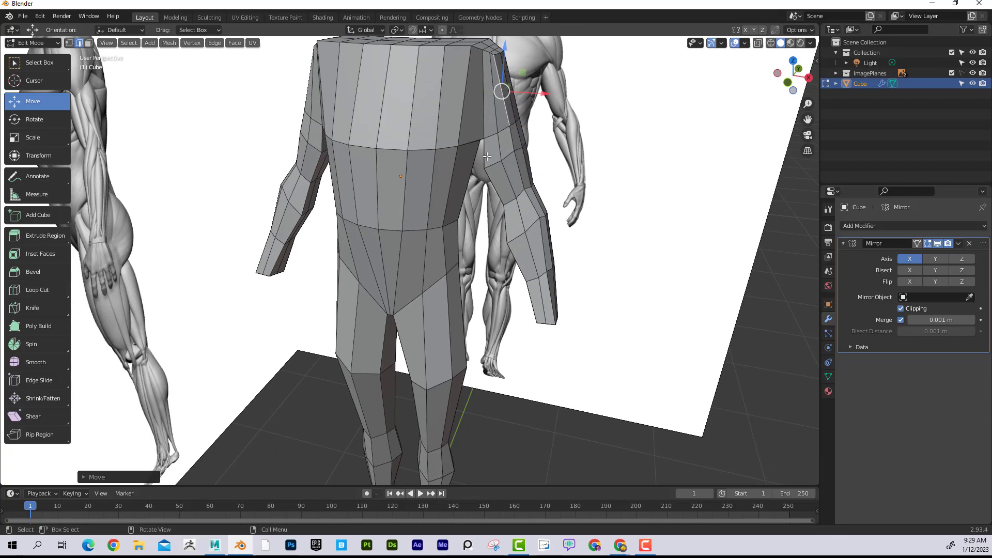
Step: Move the inner front edge at the elbow back along Y and outward along X to round the arm
click(487, 156)
middle_drag(508, 155, 483, 190)
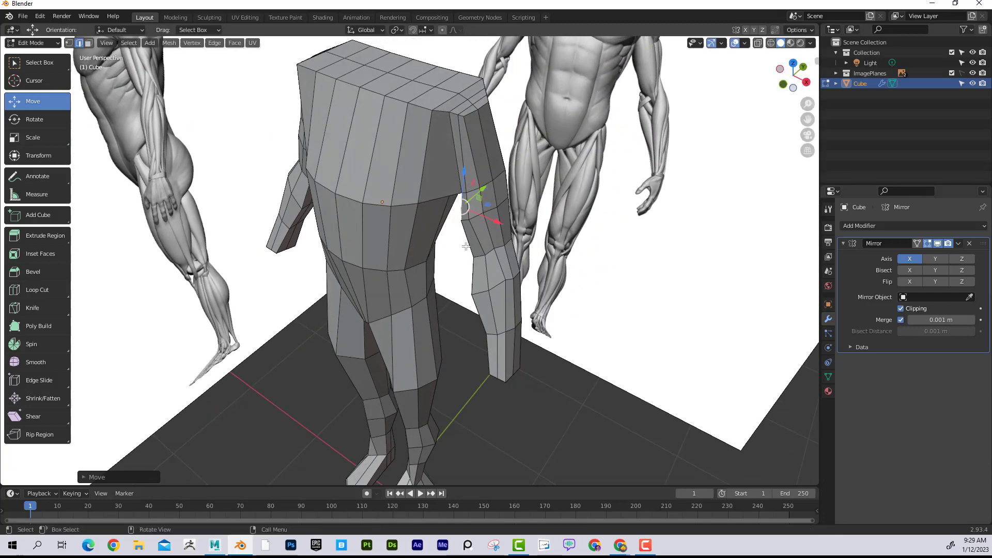
click(471, 269)
middle_drag(471, 268, 462, 281)
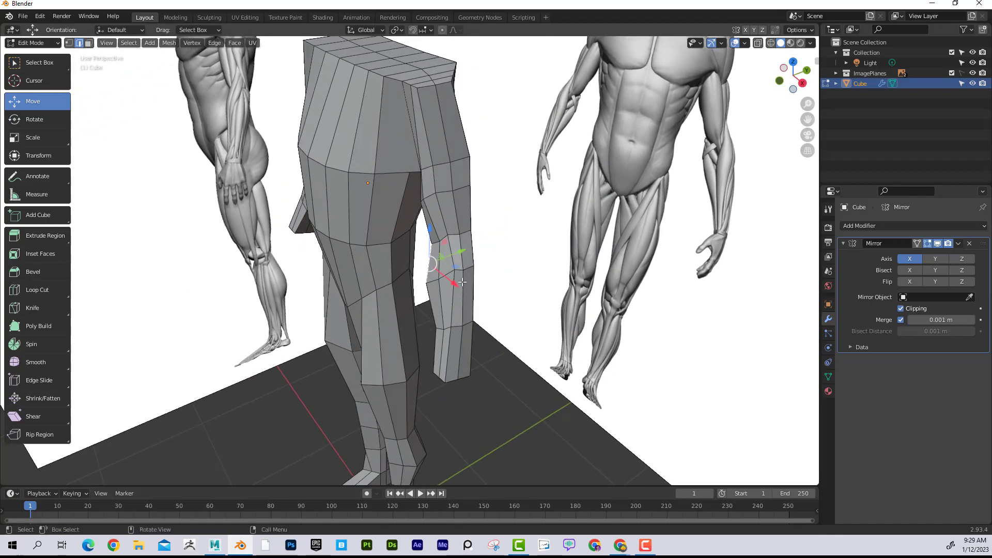
drag(459, 253, 464, 250)
middle_drag(465, 250, 523, 197)
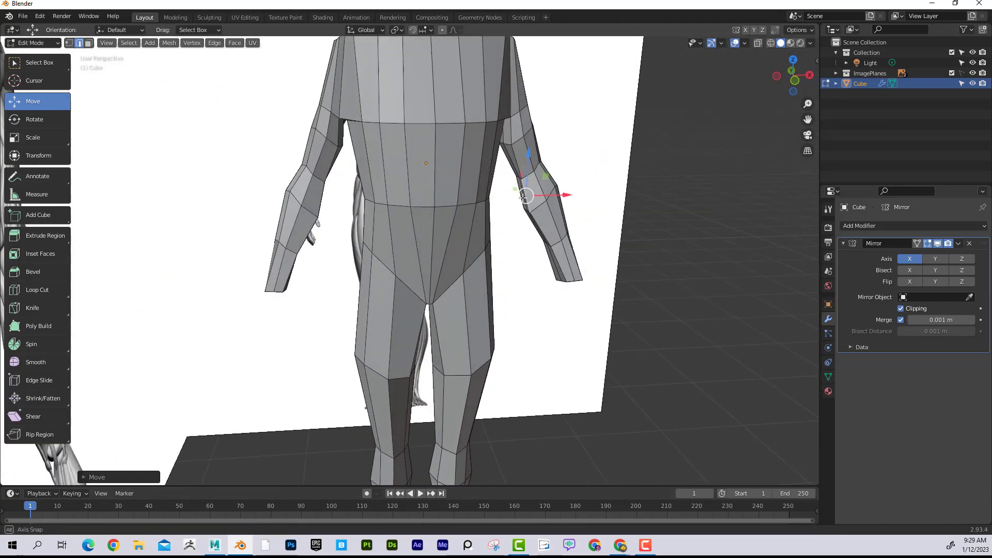
drag(551, 195, 553, 196)
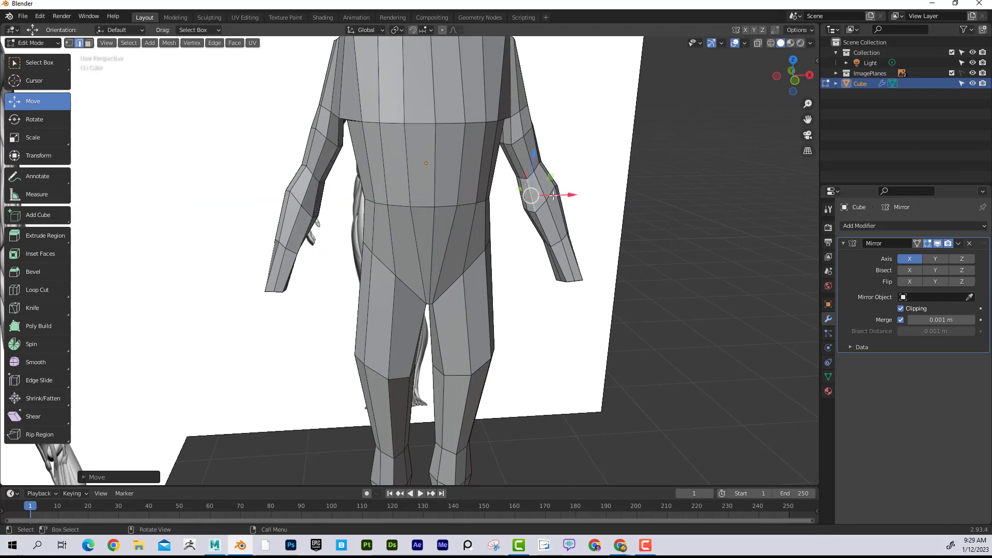
Step: Move the inner front edge of the forearm outward along X and adjust it along Y
click(543, 231)
middle_drag(543, 231, 529, 232)
drag(574, 233, 579, 231)
middle_drag(579, 231, 459, 302)
drag(459, 302, 462, 303)
middle_drag(461, 303, 395, 206)
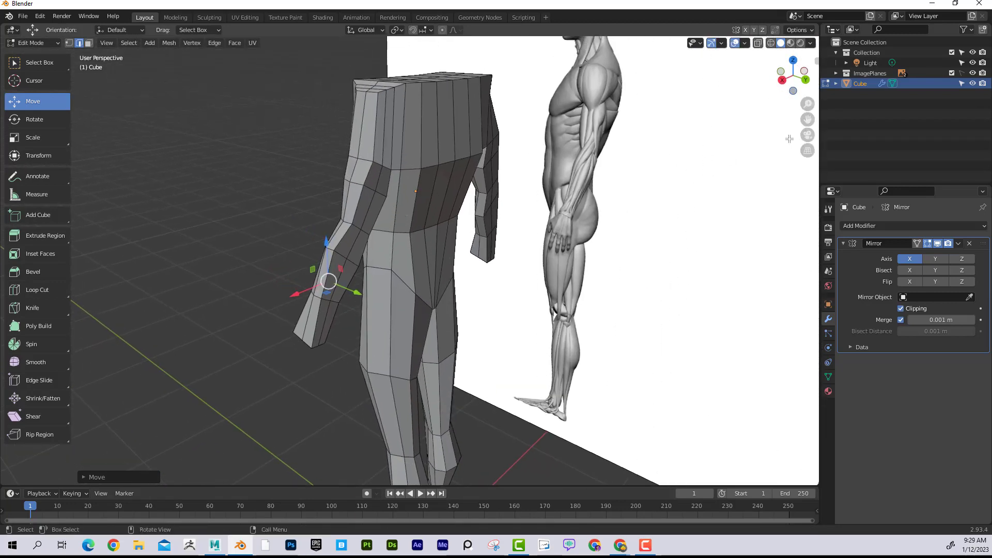
Step: Hide the reference image planes and move the upper arm's outer back edge forward along Y and inward along X
click(972, 74)
middle_drag(594, 150, 399, 166)
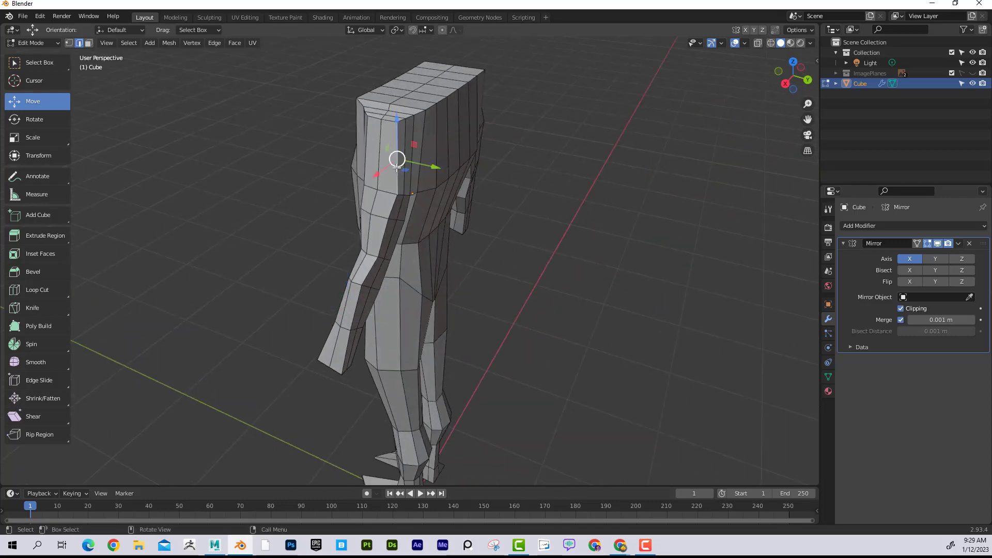
drag(430, 166, 424, 165)
middle_drag(424, 165, 411, 204)
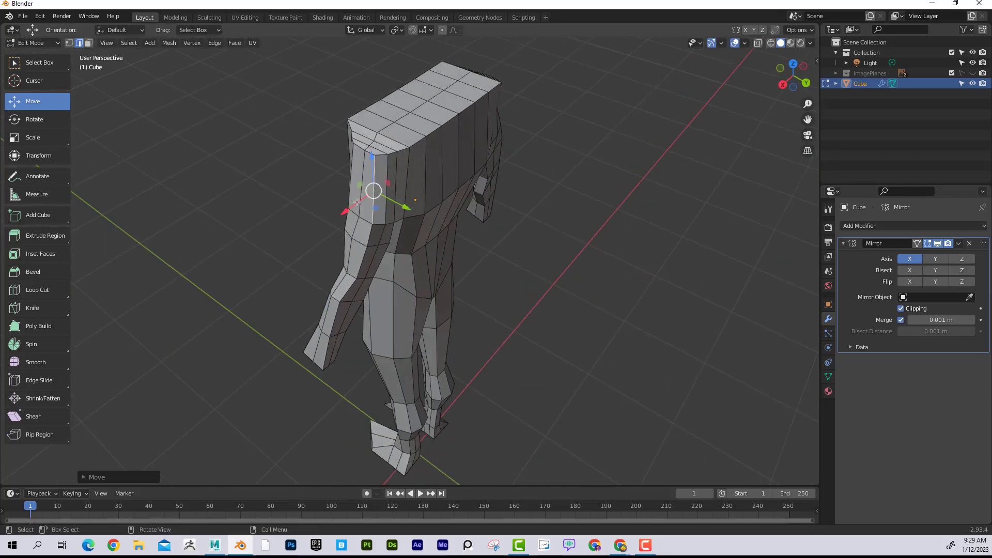
drag(357, 202, 359, 201)
Step: Move the outer back edges at the elbow and forearm forward along Y to round the back of the arm
click(379, 267)
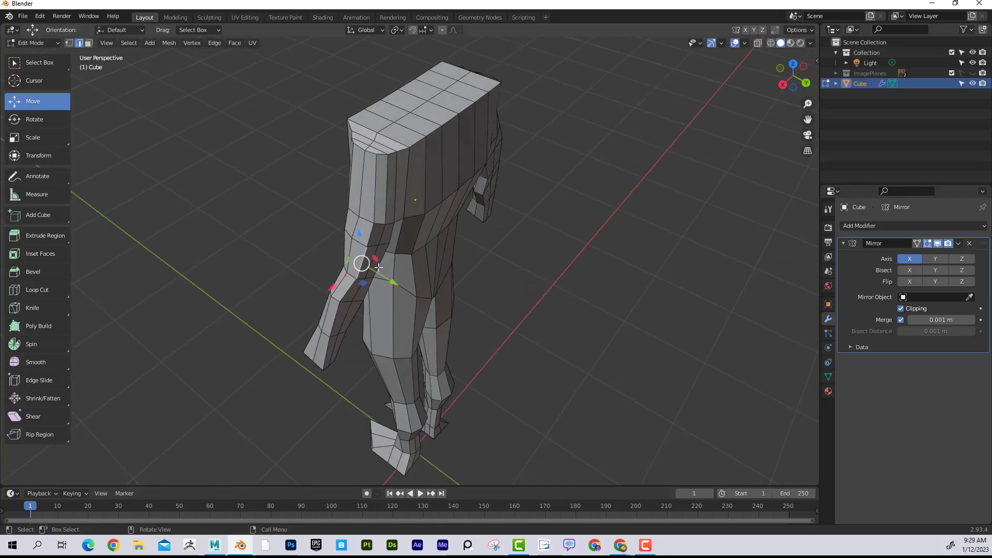
drag(395, 281, 342, 304)
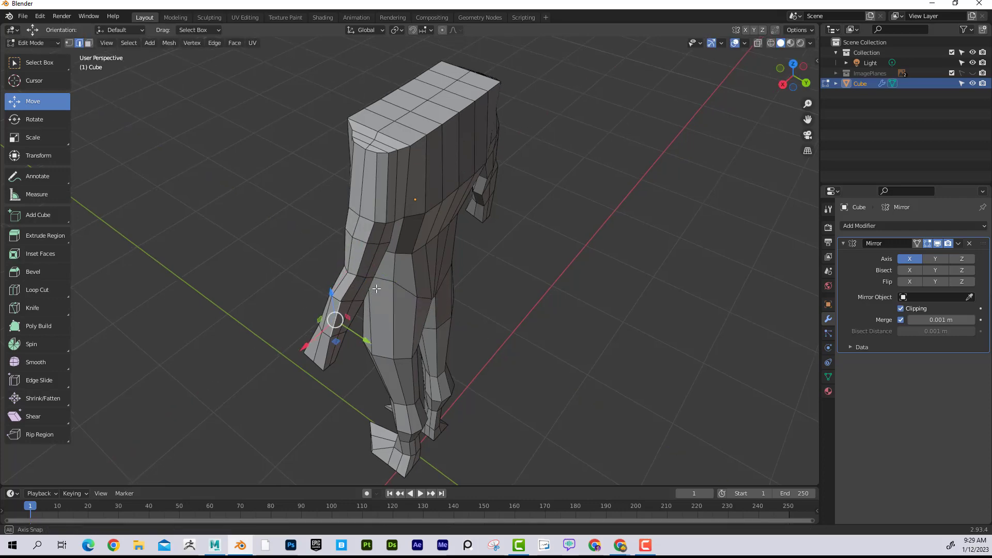
middle_drag(340, 306, 356, 279)
click(313, 284)
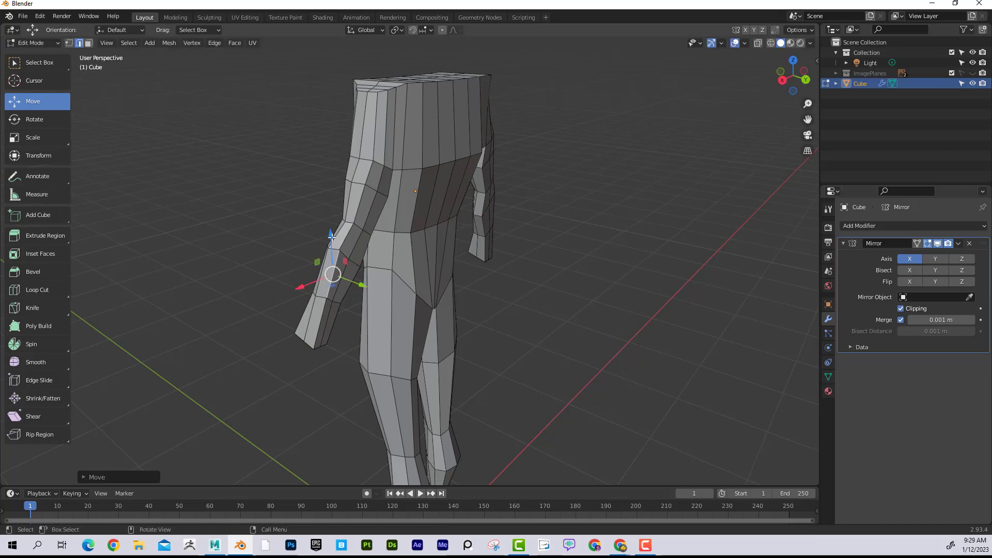
drag(362, 290, 358, 288)
middle_drag(357, 288, 304, 272)
Step: Reposition the inner back edge of the arm near the elbow along X and Y
click(335, 194)
drag(334, 194, 314, 194)
middle_drag(346, 199, 410, 231)
drag(406, 244, 403, 244)
Step: Move the inner back edge of the forearm outward along X and fine-tune its depth along Y
click(358, 289)
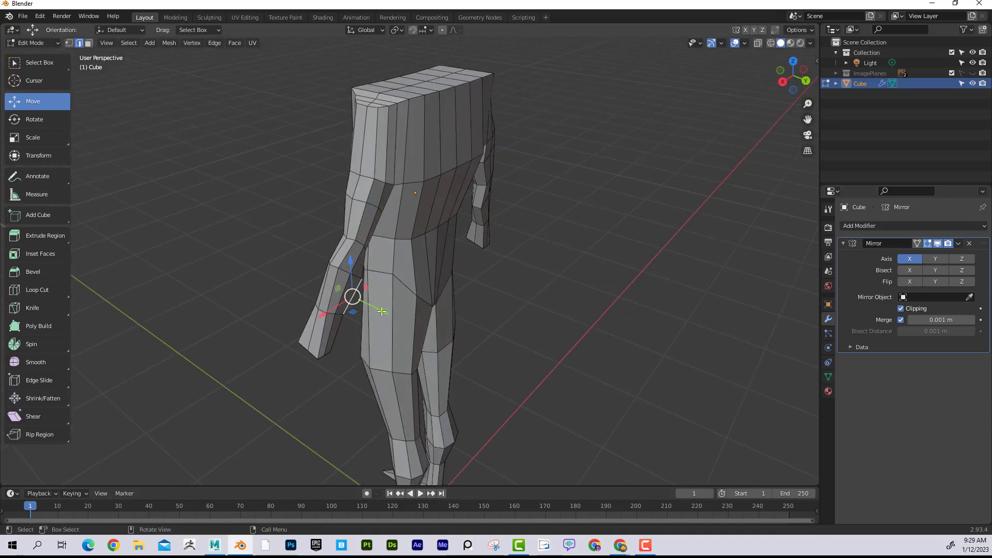
drag(382, 311, 375, 308)
middle_drag(399, 270, 305, 245)
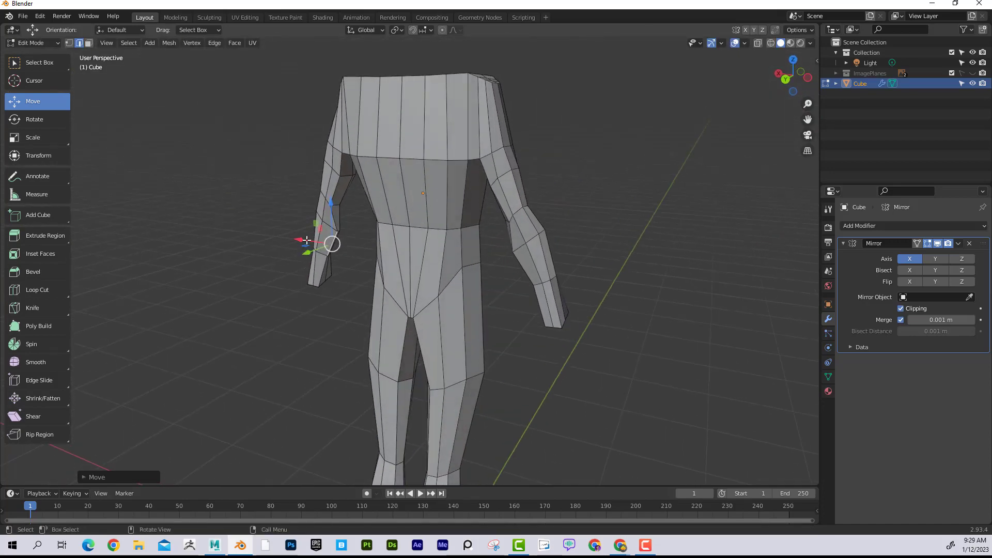
drag(302, 240, 296, 241)
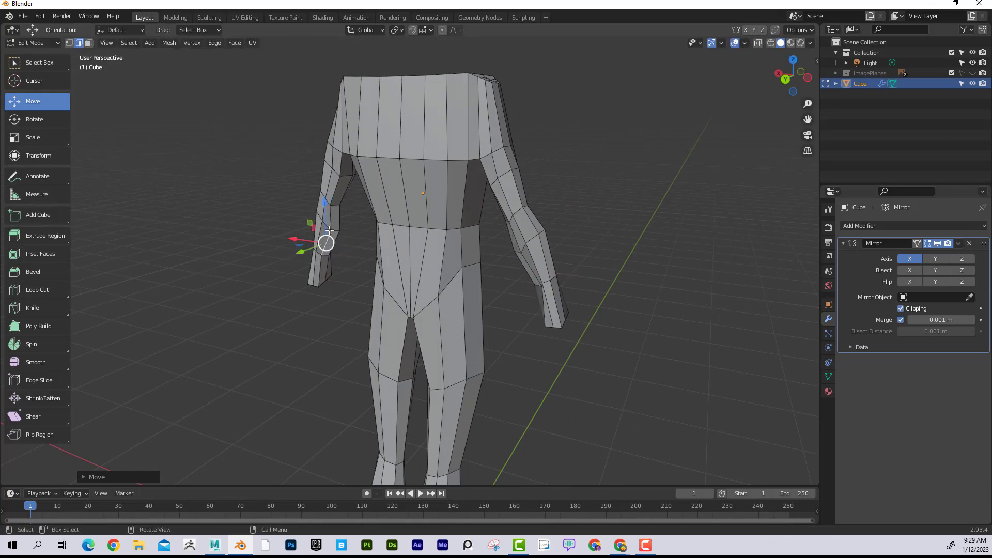
middle_drag(310, 243, 368, 254)
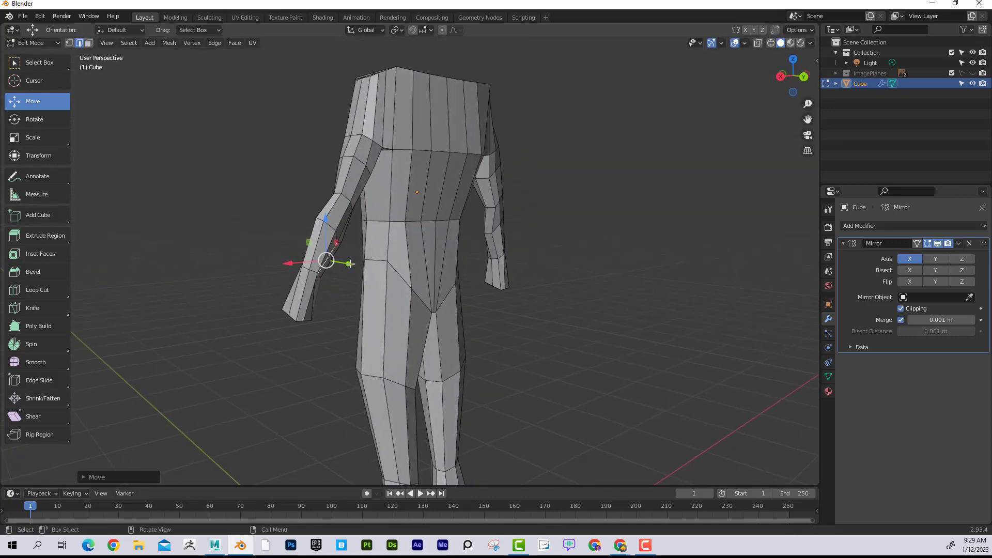
drag(352, 265, 355, 265)
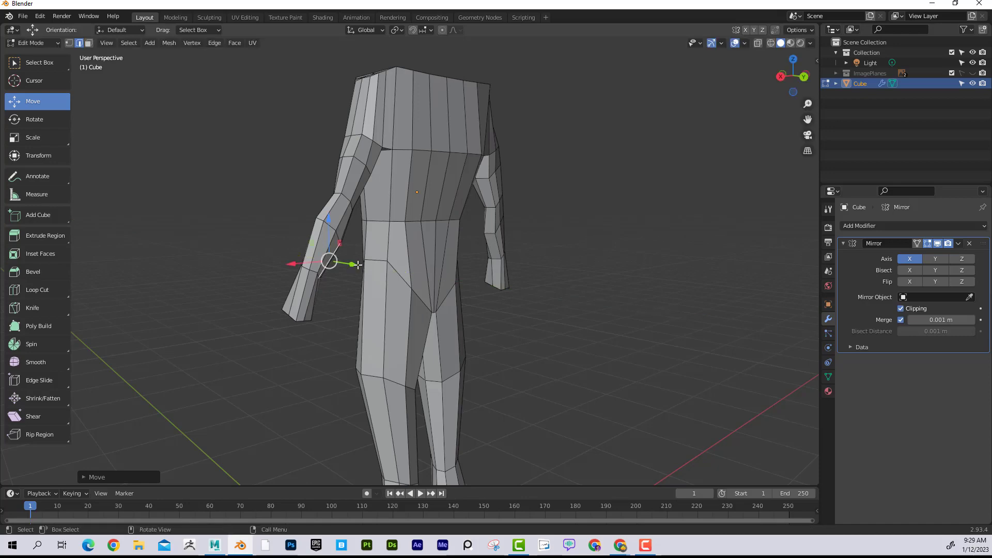
Step: In vertex selection mode, lower the chest vertex beside the armpit along Z and shift it back along Y
middle_drag(355, 264, 537, 200)
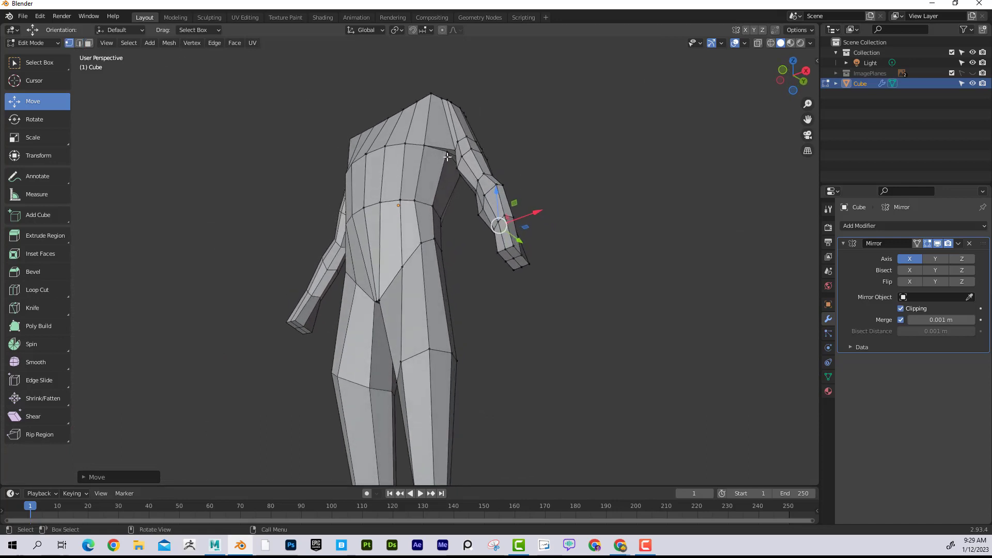
click(447, 154)
drag(450, 121, 449, 134)
middle_drag(449, 134, 451, 181)
drag(450, 181, 453, 179)
Step: Move the side chest vertex below the armpit along X and adjust its height along Z
middle_drag(454, 179, 460, 181)
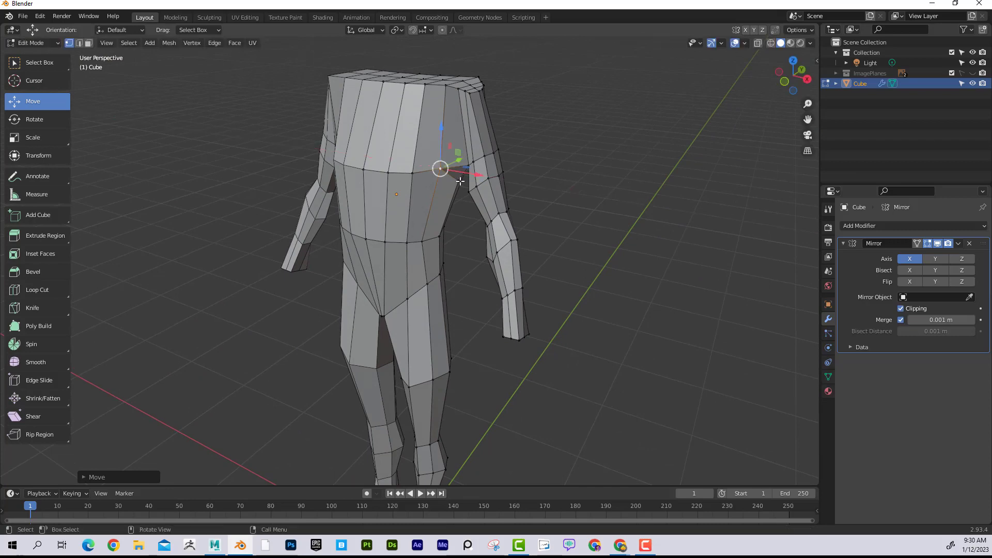
key(g)
key(x)
click(493, 187)
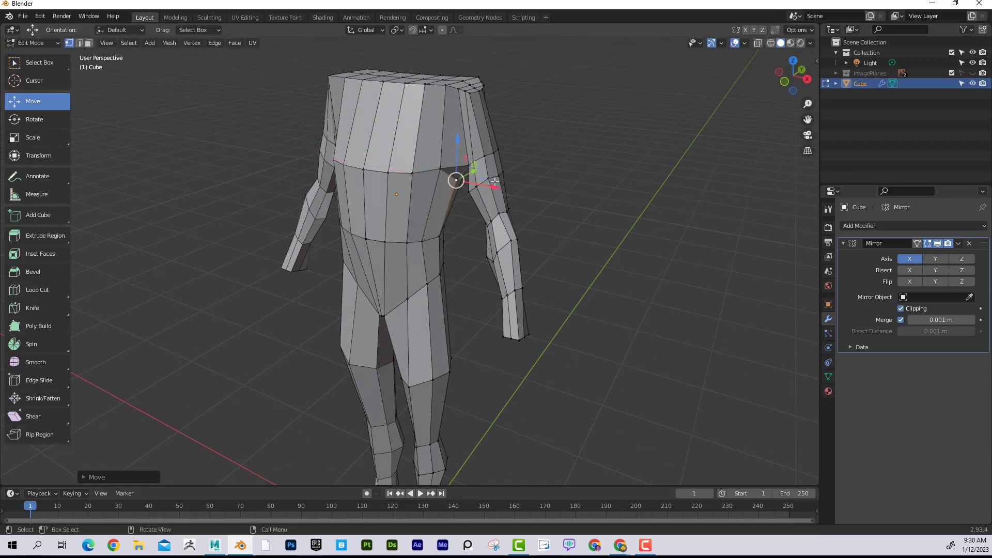
middle_drag(456, 177, 466, 150)
drag(509, 151, 502, 148)
drag(467, 106, 468, 103)
middle_drag(467, 102, 354, 123)
middle_drag(398, 152, 541, 132)
scroll(541, 114, down, 2)
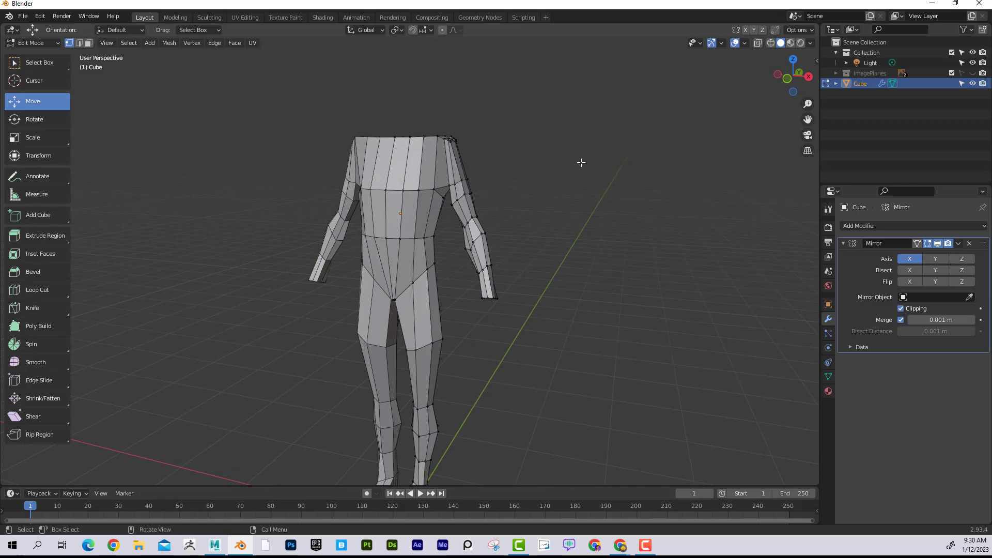
Step: Show the anatomy reference planes and add a centred horizontal loop cut around the upper chest and shoulder
click(970, 73)
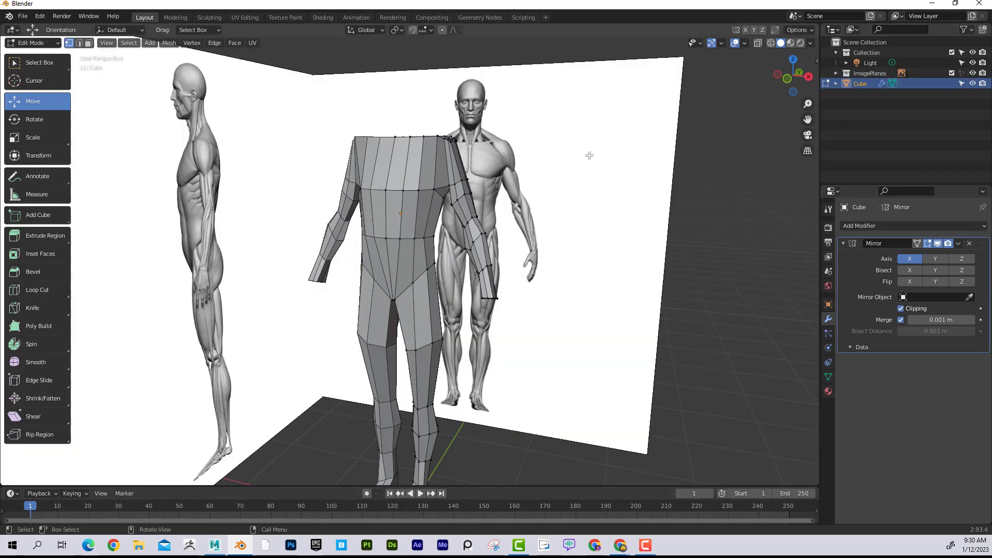
key(KP_3)
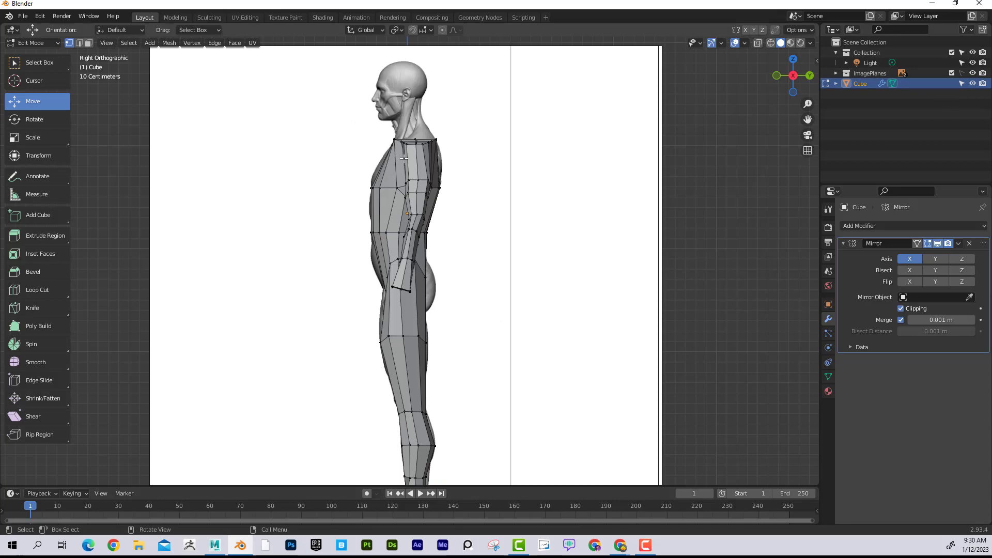
middle_drag(403, 158, 460, 174)
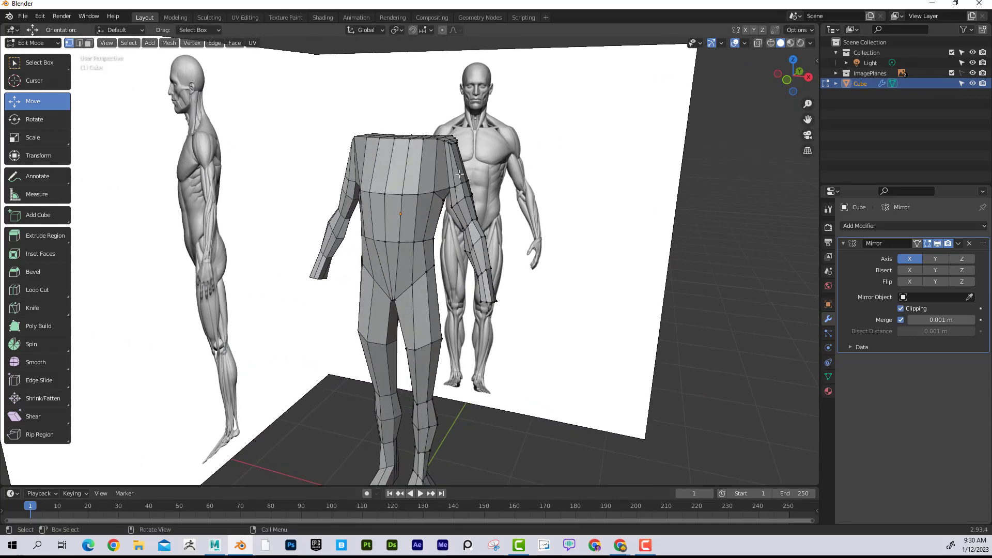
key(ctrl+r)
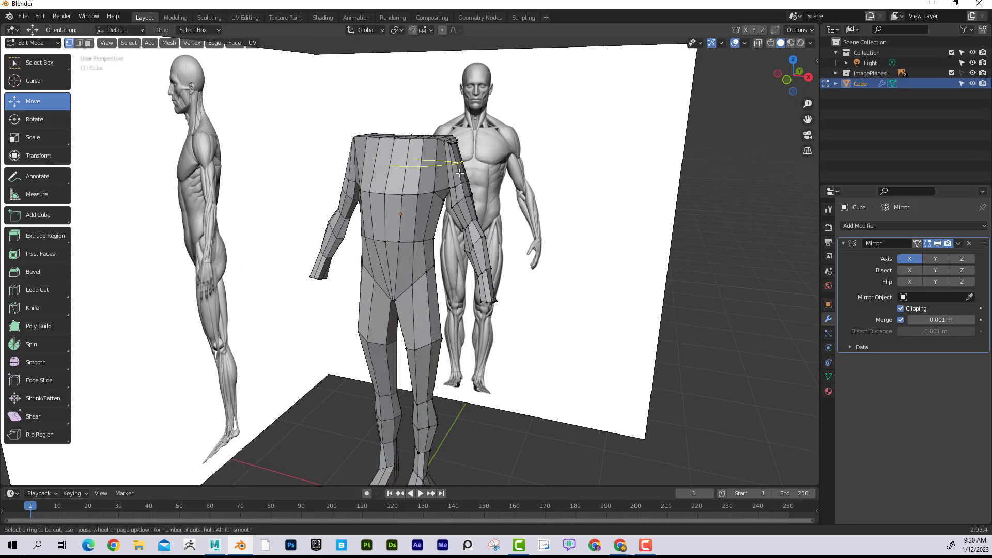
click(460, 173)
click(460, 173)
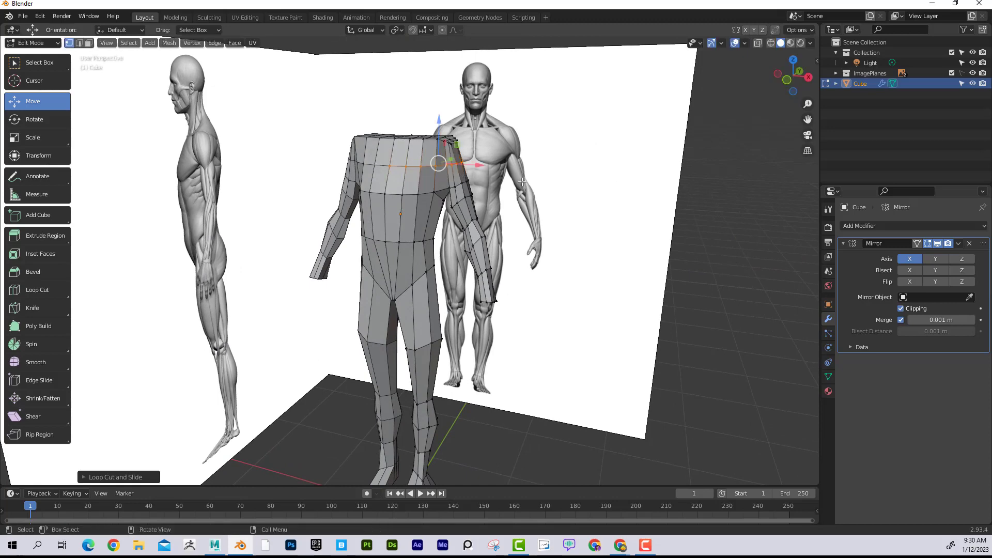
Step: Move the new loop's front chest vertex forward and its upper back vertex backward along Y to follow the side reference
click(398, 167)
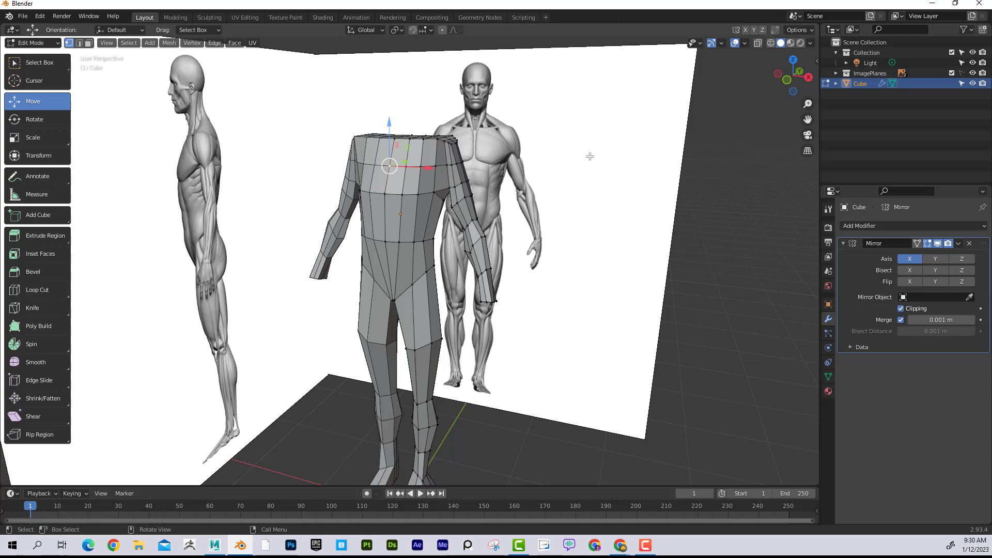
key(KP_3)
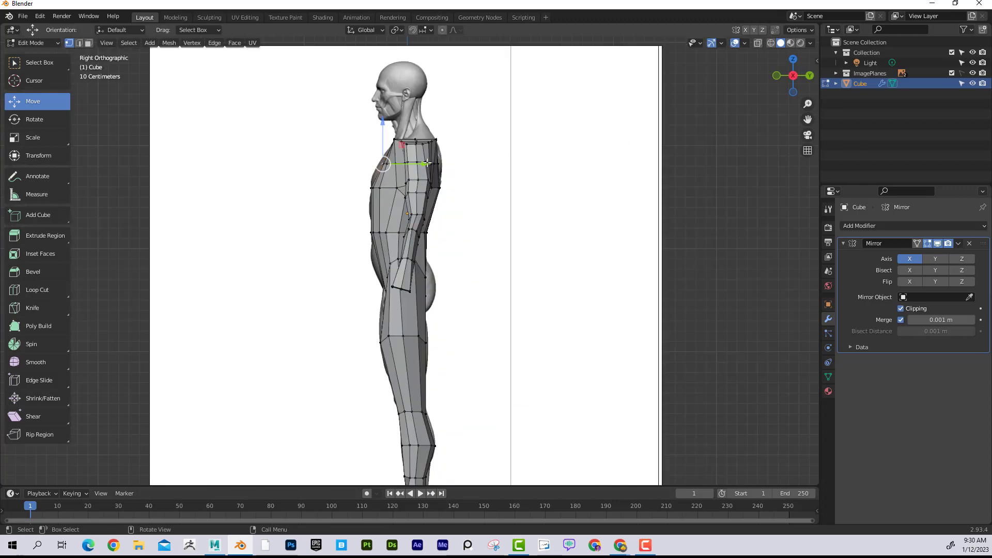
drag(427, 163, 421, 162)
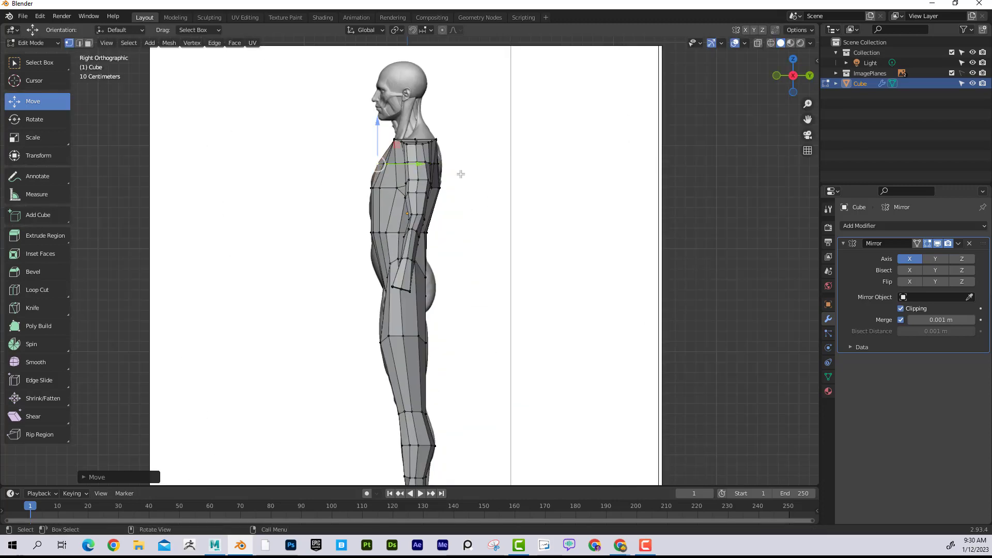
middle_drag(456, 169, 474, 170)
key(KP_3)
drag(477, 163, 486, 161)
Step: Shift the side chest vertex in front of the armpit slightly forward along Y
middle_drag(486, 162, 416, 197)
drag(416, 197, 427, 220)
middle_drag(483, 214, 412, 194)
click(405, 200)
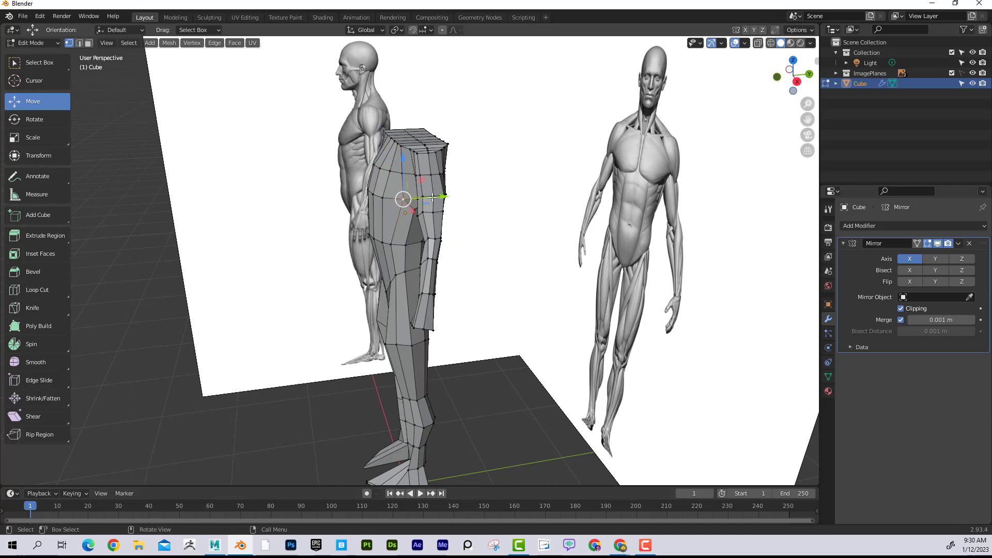
drag(445, 198, 440, 198)
middle_drag(441, 199, 413, 196)
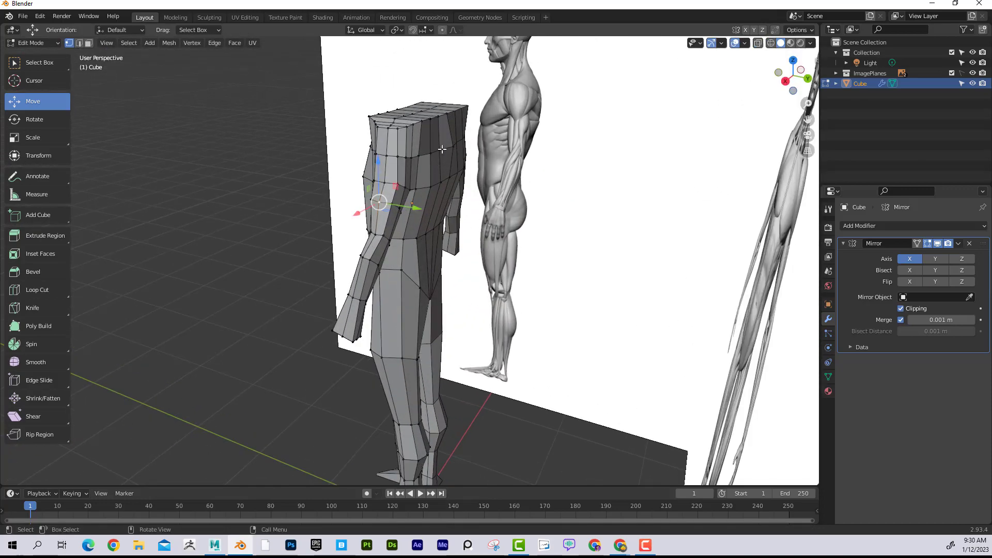
Step: Adjust the depth of the upper back vertex behind the shoulder along Y
middle_drag(442, 149, 477, 201)
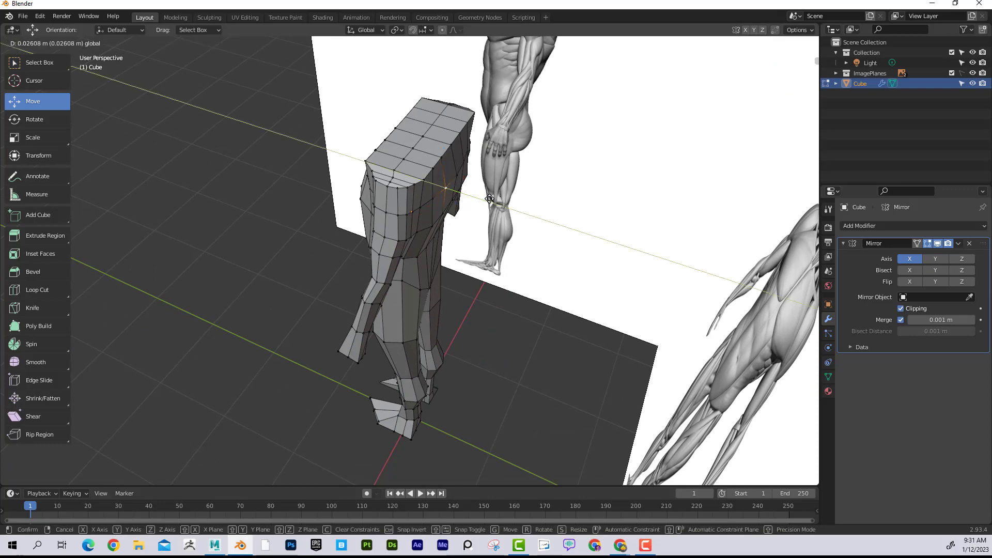
drag(484, 199, 458, 216)
click(420, 207)
middle_drag(458, 216, 509, 168)
Step: Reposition the front and back vertices on the top rim of the shoulder along Y to round its outline
click(406, 125)
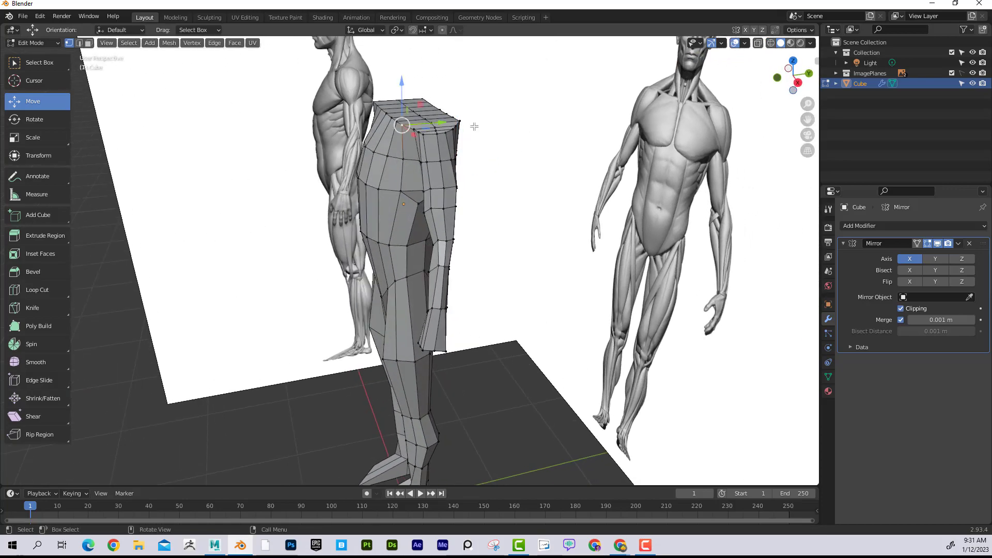
middle_drag(472, 126, 446, 182)
drag(434, 185, 438, 185)
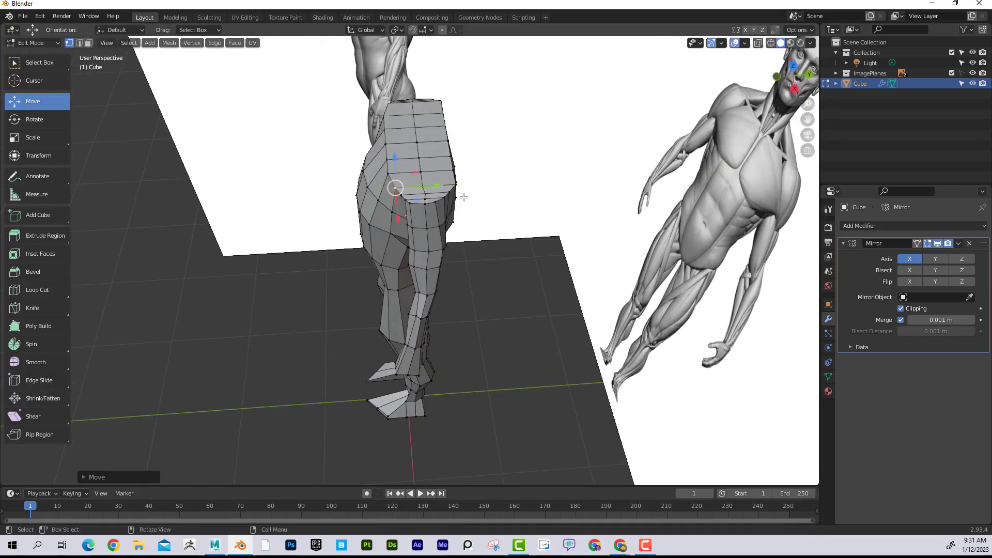
middle_drag(438, 186, 439, 198)
drag(475, 206, 470, 207)
middle_drag(470, 208, 583, 154)
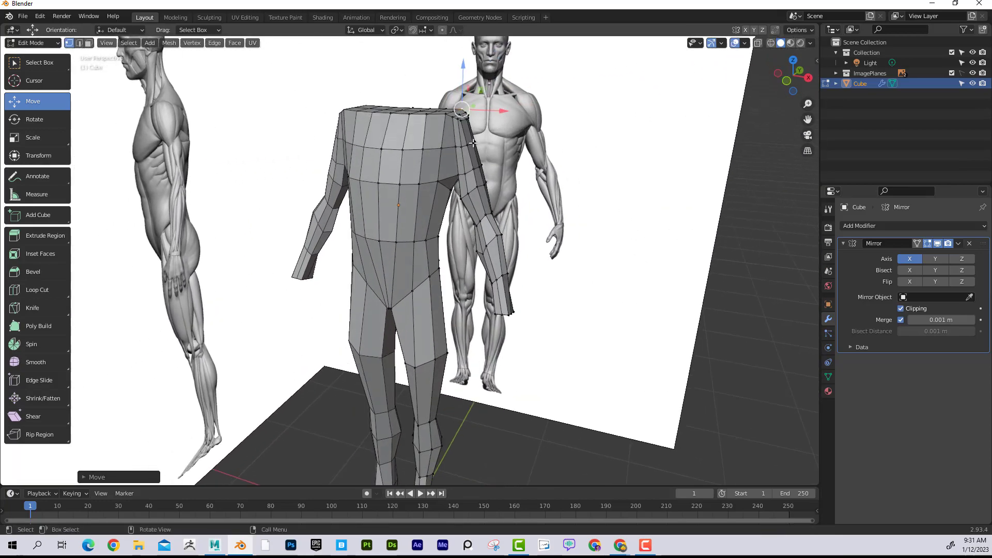
Step: Move the outer shoulder vertex on the new loop outward along X to match the front reference
key(KP_1)
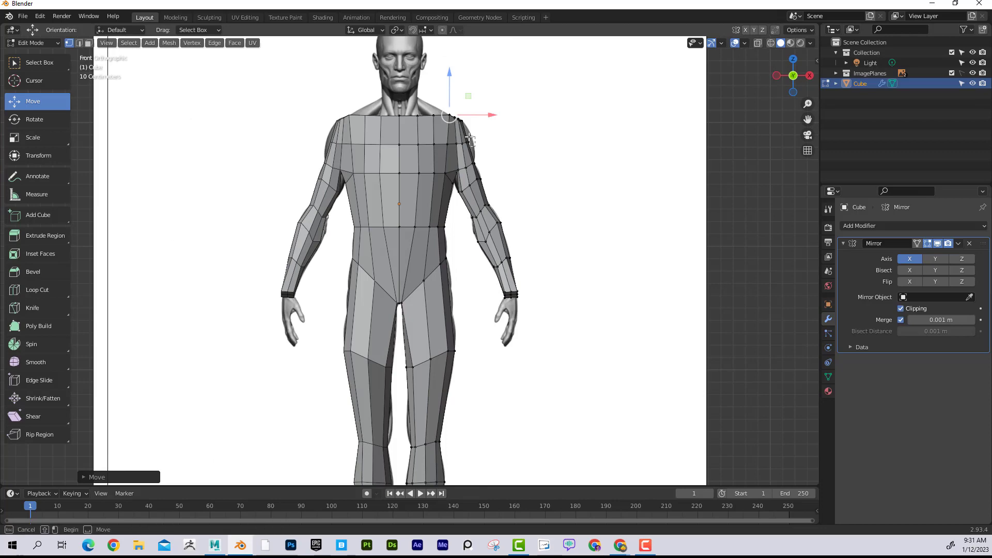
middle_drag(498, 149, 453, 178)
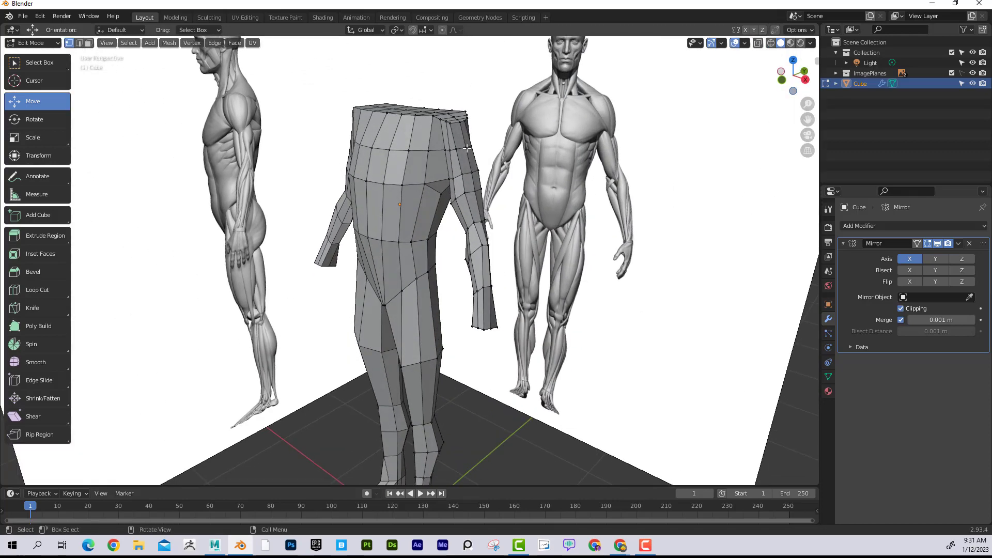
key(KP_3)
key(KP_1)
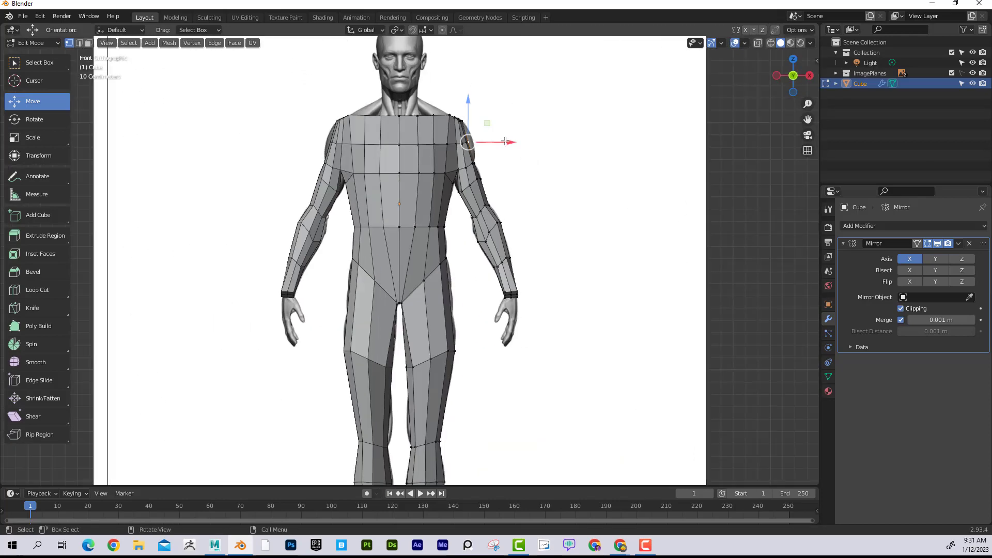
drag(505, 141, 507, 140)
middle_drag(508, 139, 457, 129)
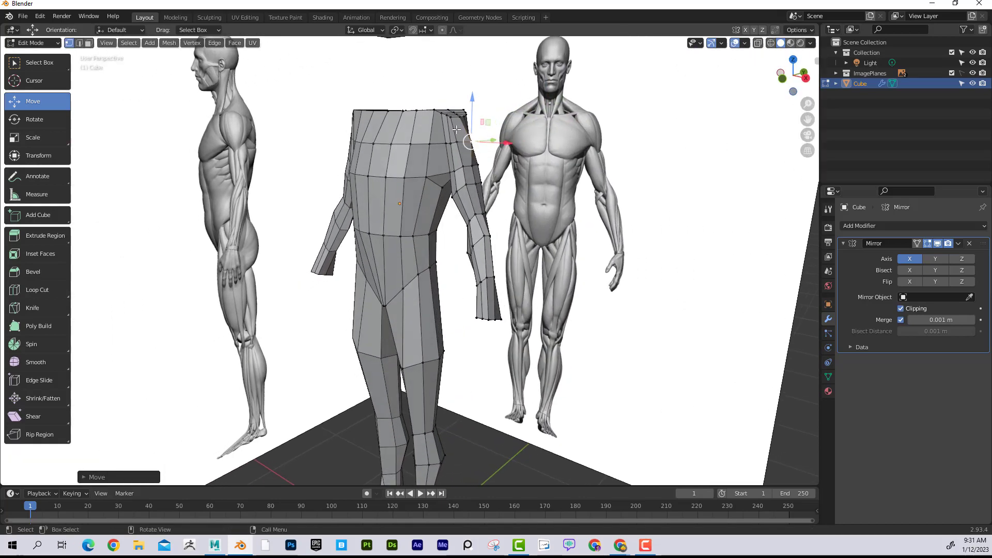
Step: Move the outer vertex at the top of the shoulder slightly outward along X
click(461, 117)
key(KP_1)
drag(498, 120, 501, 120)
middle_drag(556, 164, 496, 177)
Step: Move the outer upper-arm vertex below the shoulder along X to match the deltoid outline in the front reference
click(475, 160)
key(KP_3)
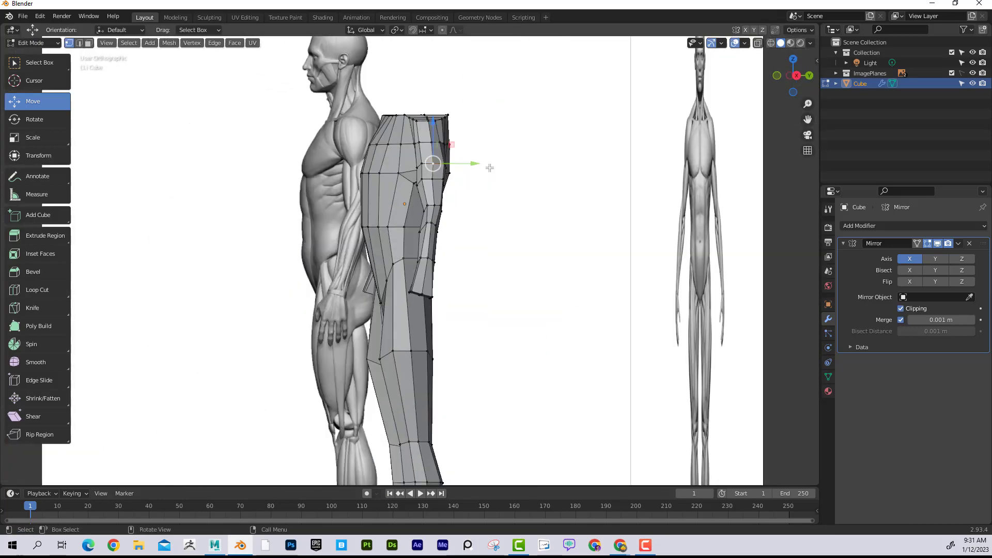
key(KP_1)
key(g)
key(x)
click(514, 161)
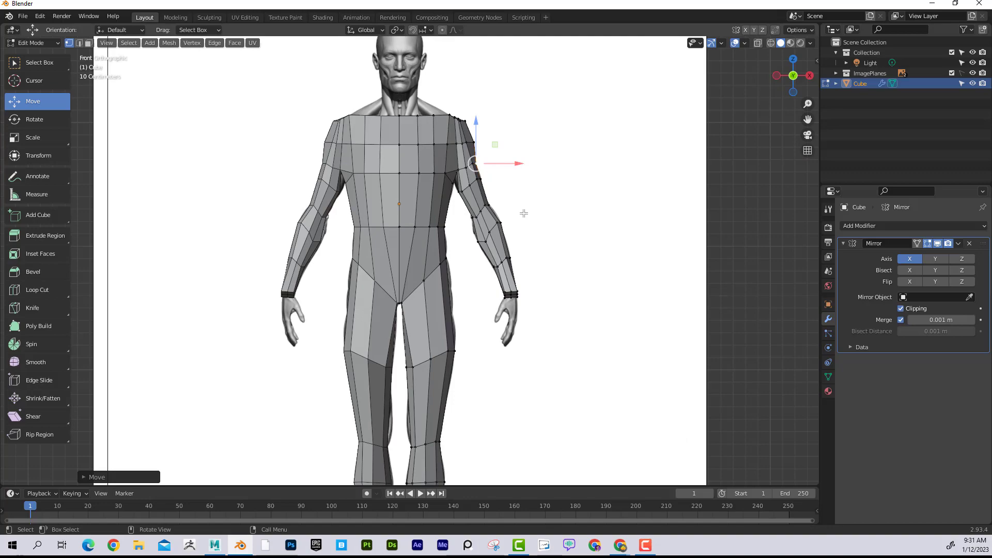
middle_drag(523, 213, 454, 377)
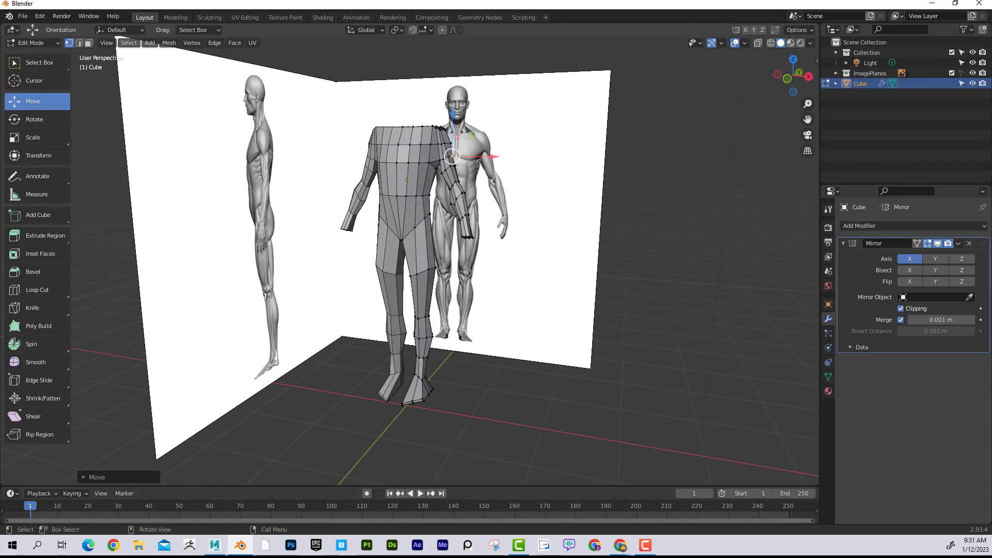